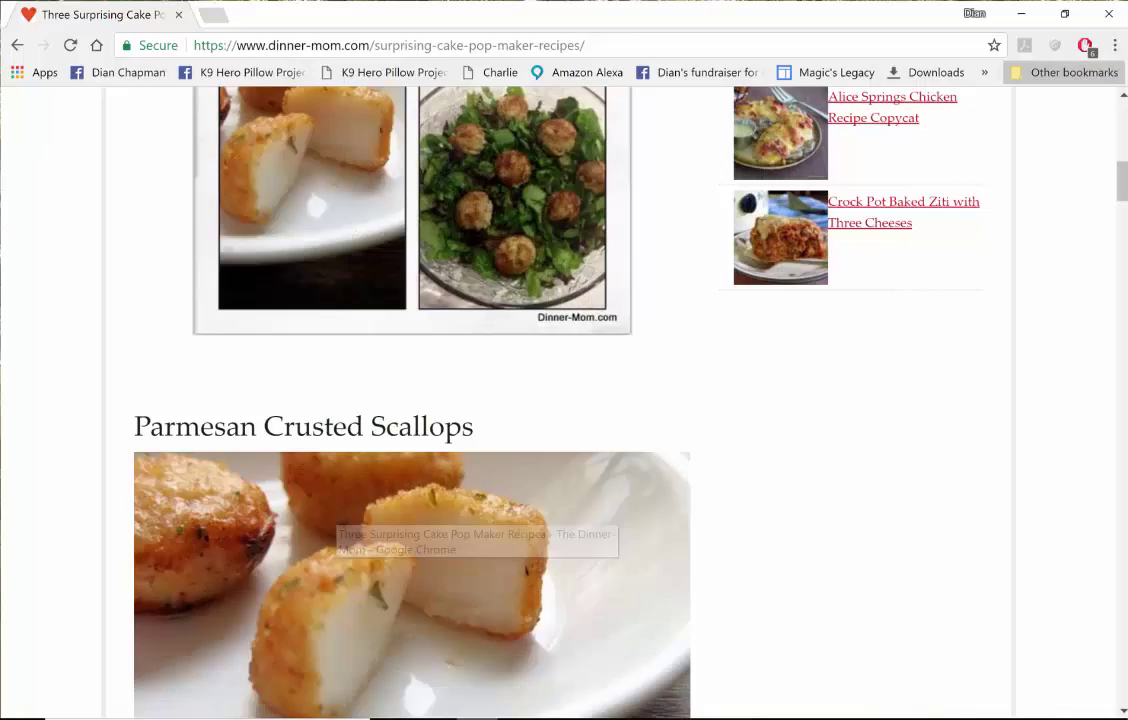
Open the Babycakes non-Cake Pop Maker Recipes board from Food bookmarks and dismiss the Pinterest login prompt
left_click(1048, 73)
mouse_move(933, 143)
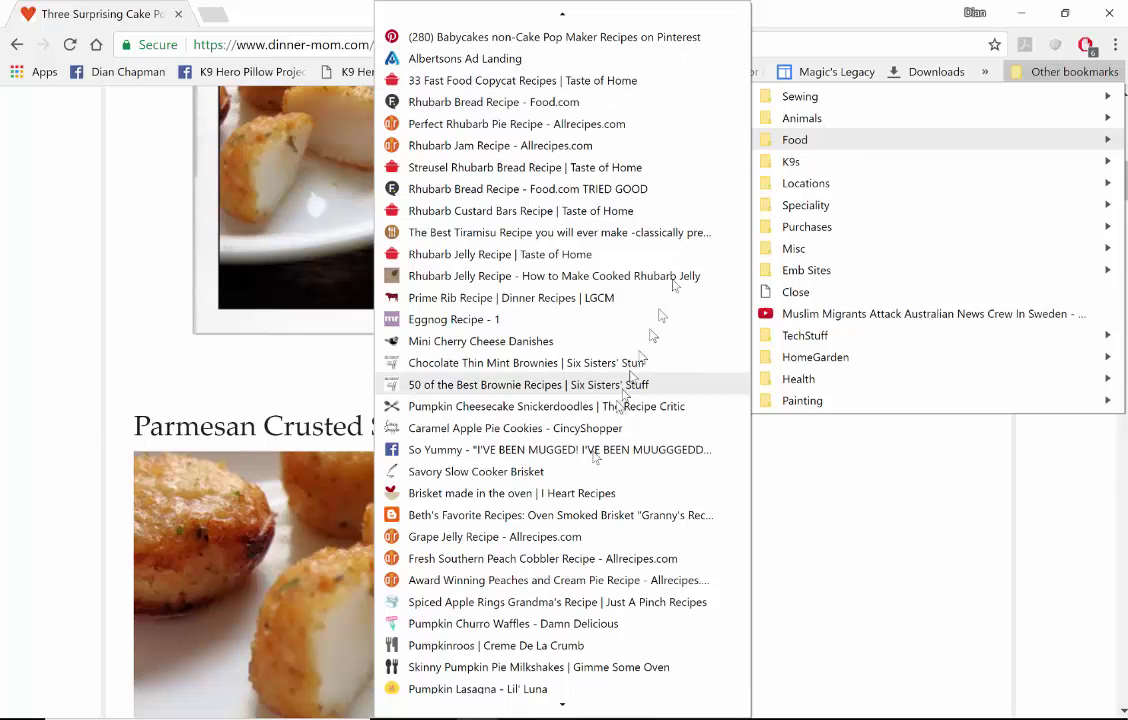
left_click(652, 37)
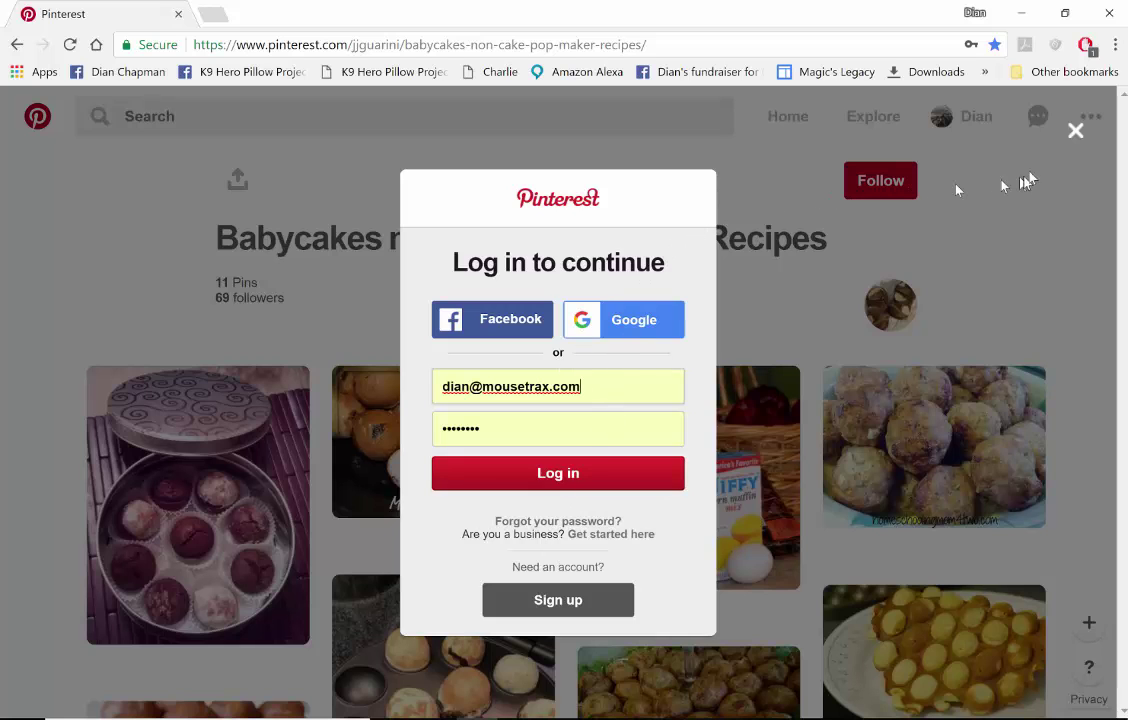
left_click(1076, 131)
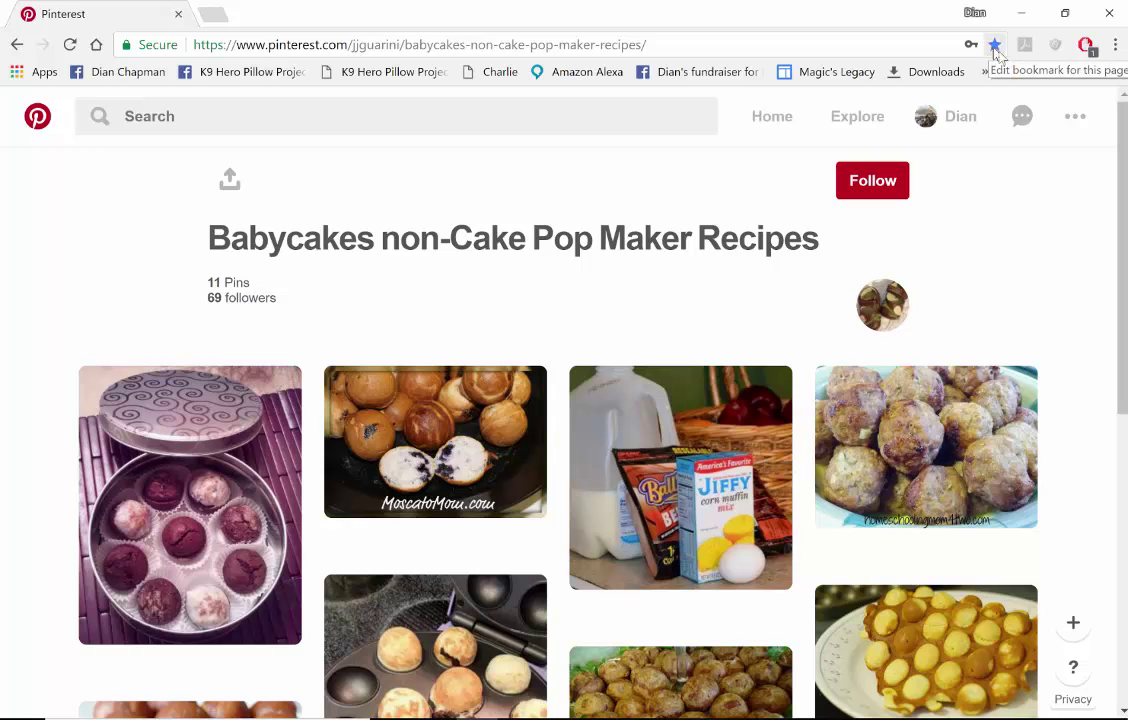
Delete the Babycakes board bookmark from the Food folder
left_click(1066, 71)
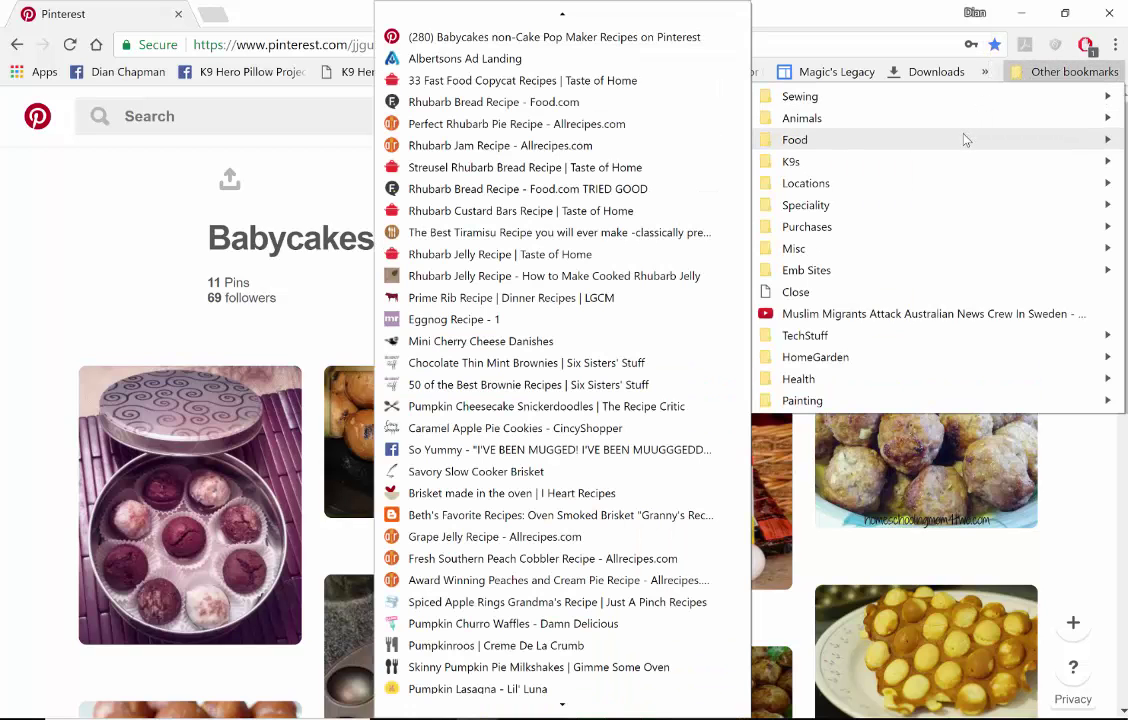
right_click(634, 42)
left_click(700, 184)
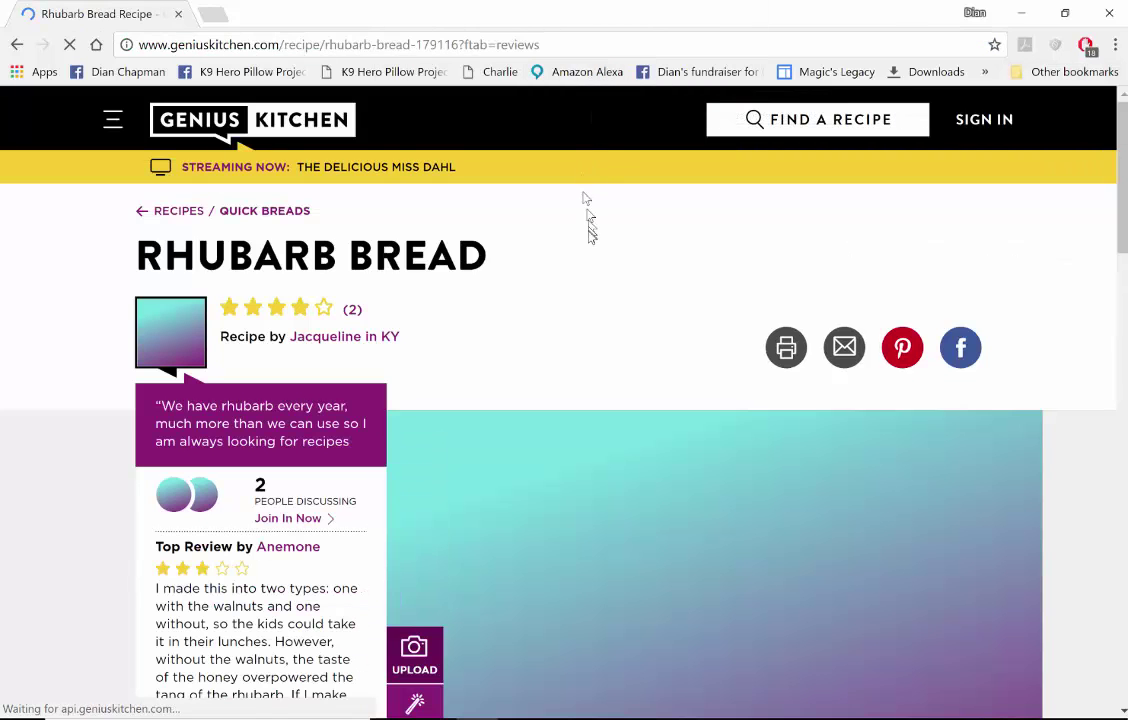
Scroll through the Genius Kitchen Rhubarb Bread recipe page
scroll(590, 230, "down", 10)
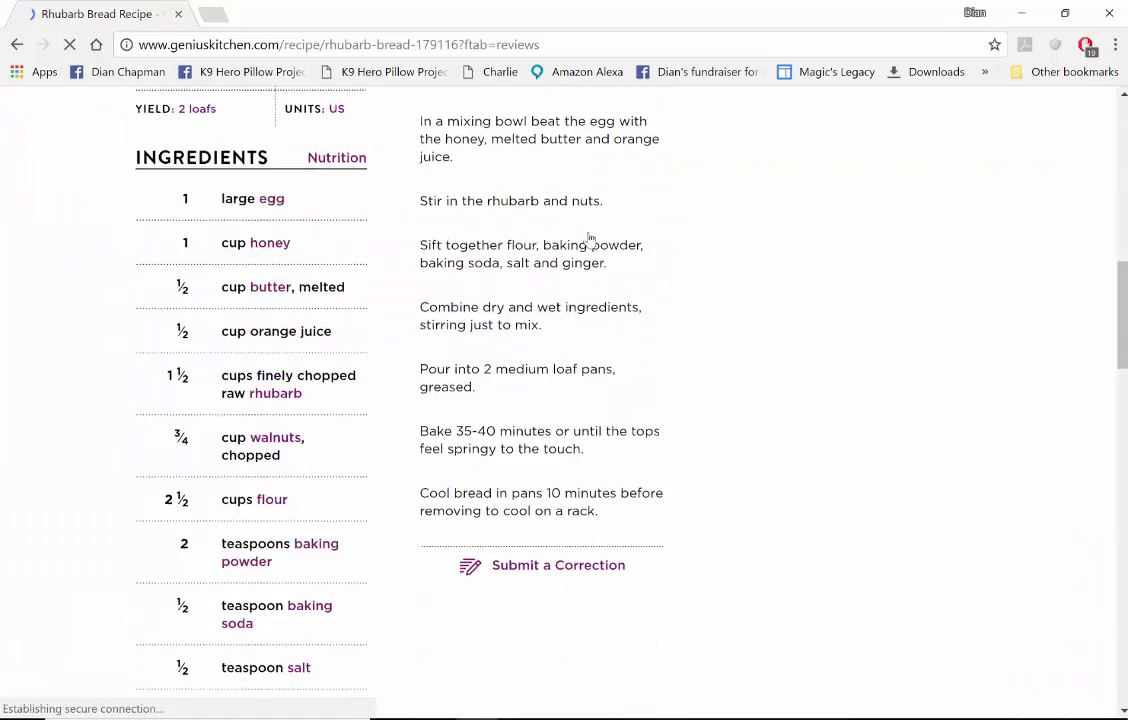
scroll(590, 238, "up", 10)
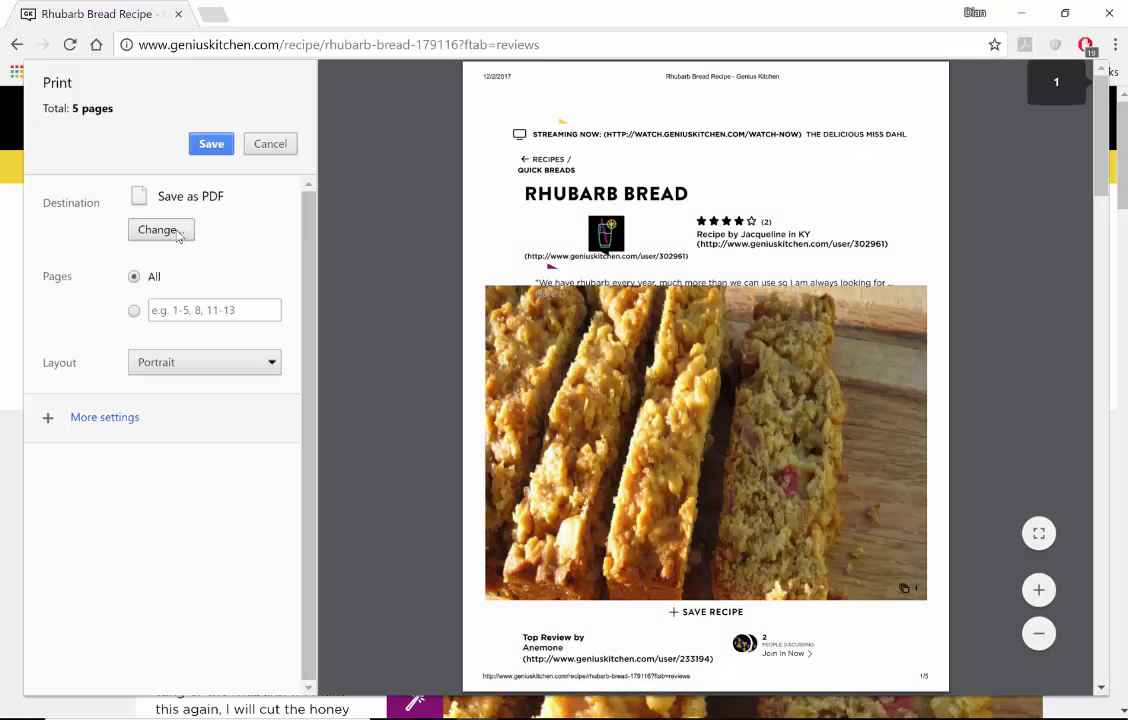
Print the recipe with Save as PDF to the Desktop as 'Rhubarb Bread Recipe - Genius Kitchen.pdf'
left_click(160, 230)
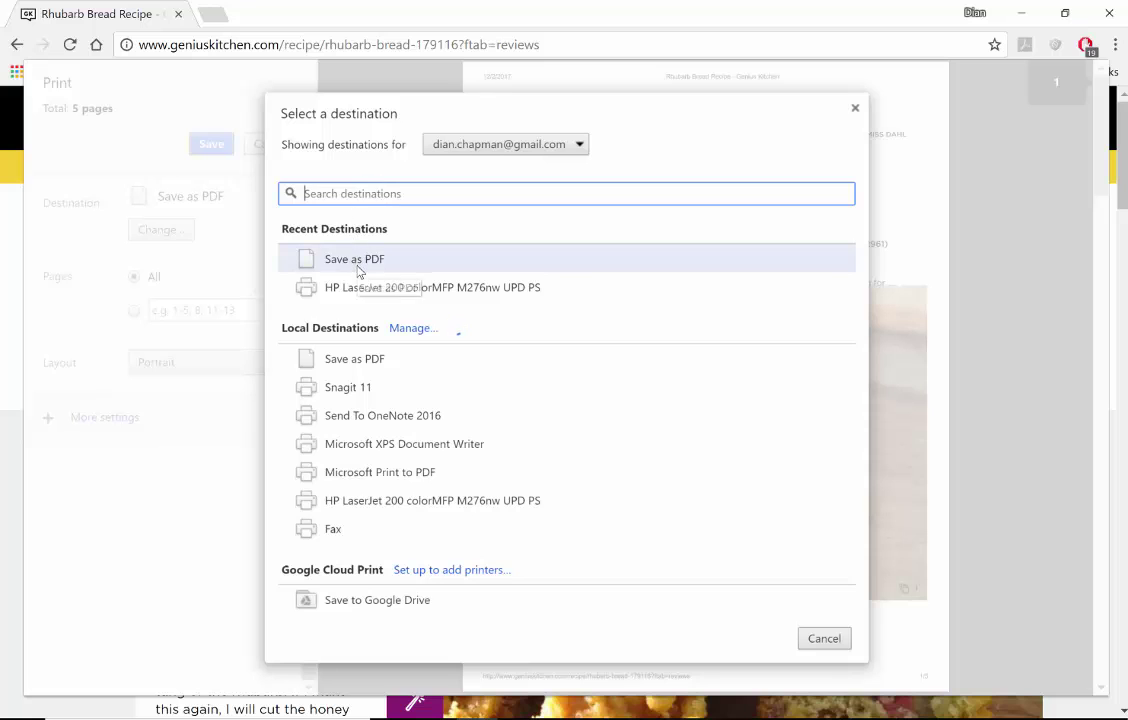
left_click(357, 262)
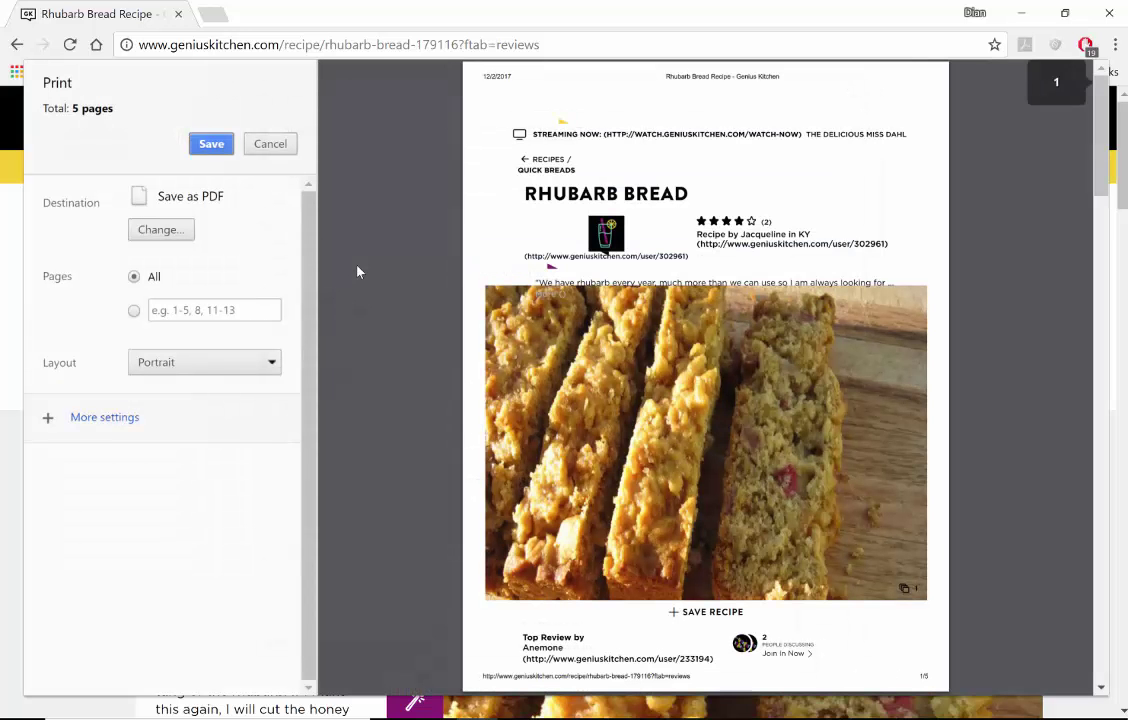
left_click(211, 145)
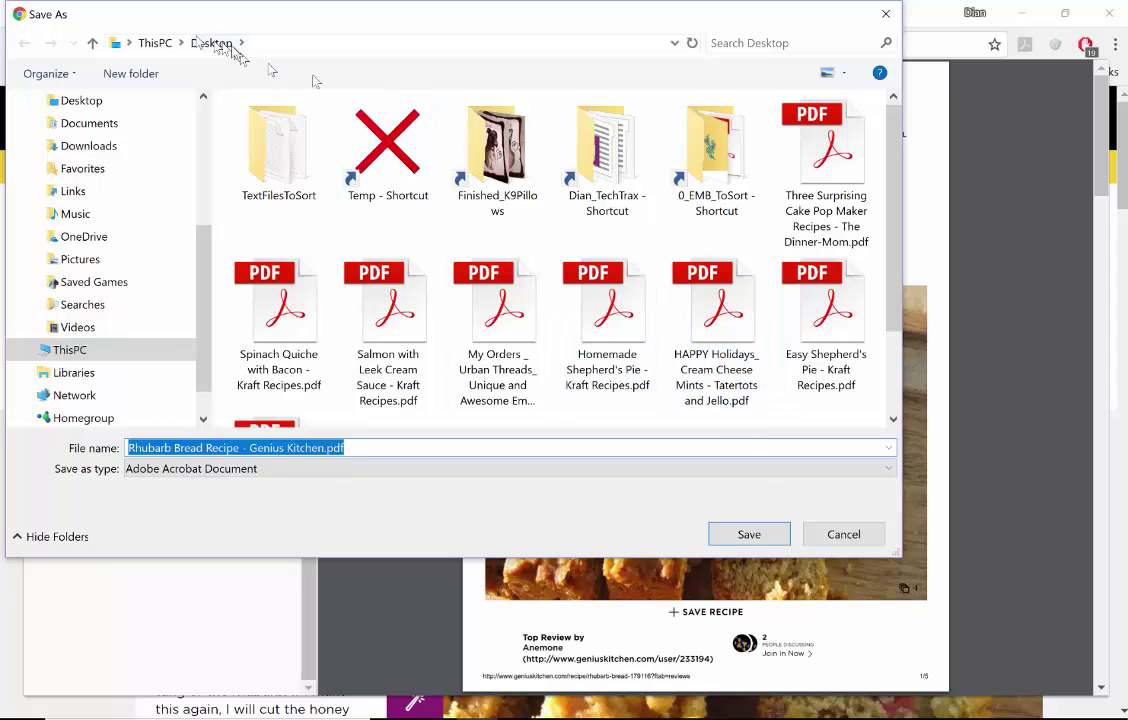
left_click(749, 535)
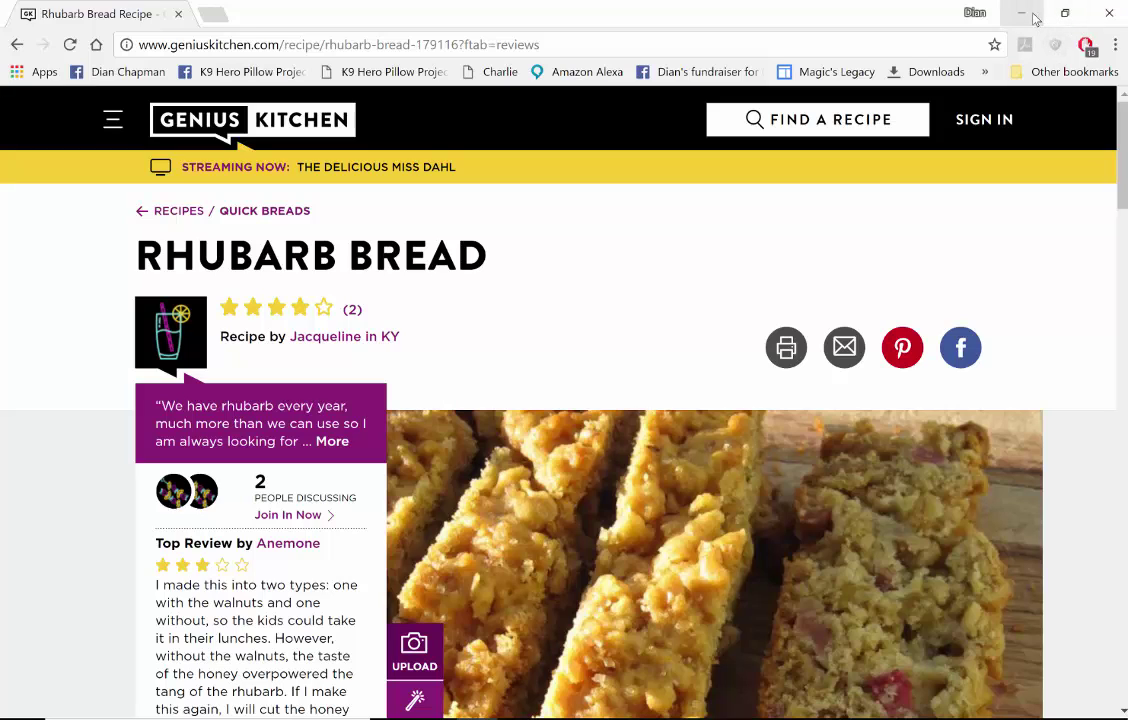
Delete the 'Rhubarb Bread Recipe - Food.com' bookmark from the Food folder
left_click(1060, 72)
mouse_move(990, 140)
right_click(584, 84)
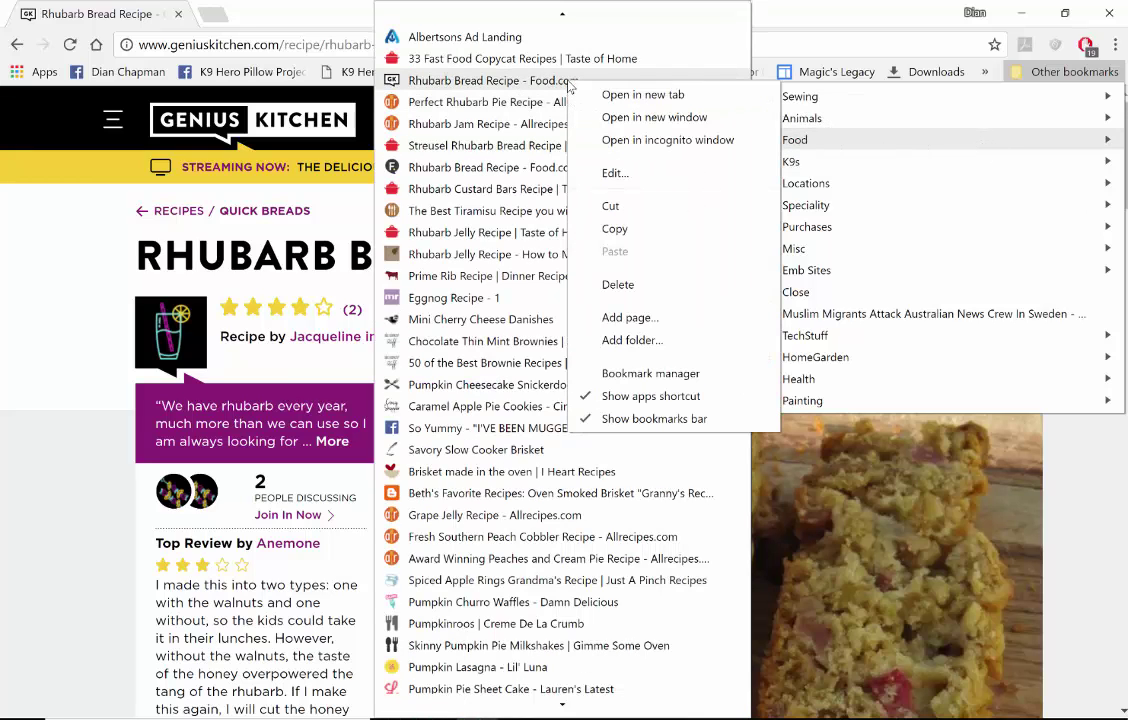
left_click(616, 284)
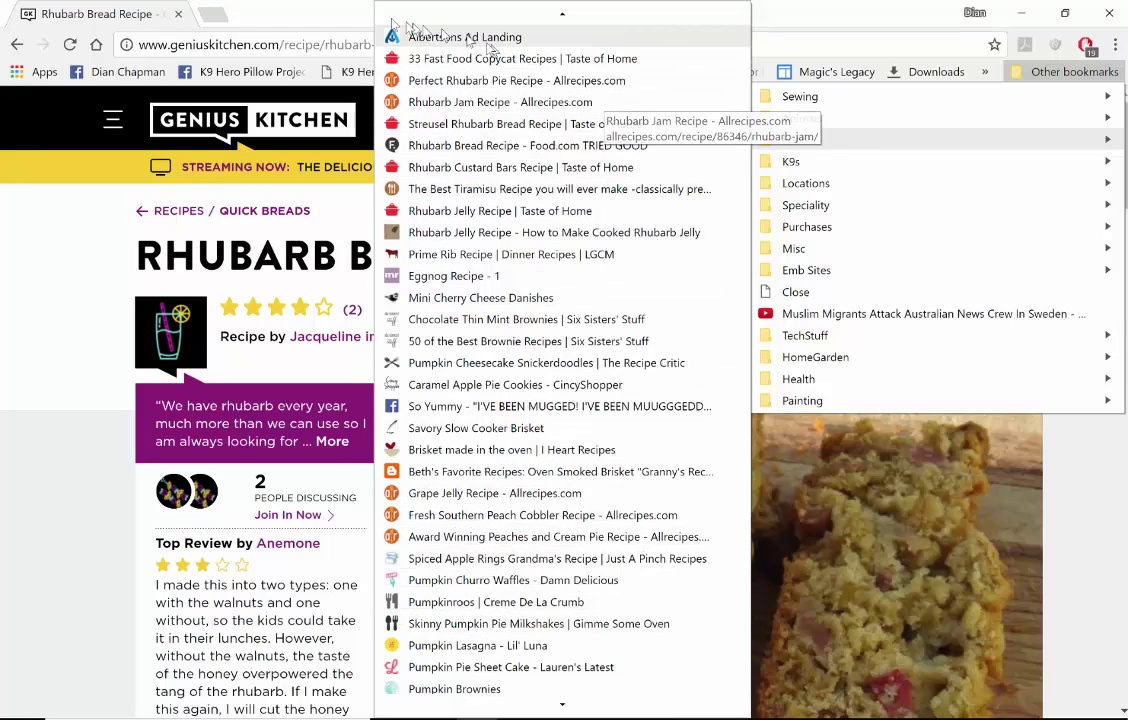
left_click(345, 13)
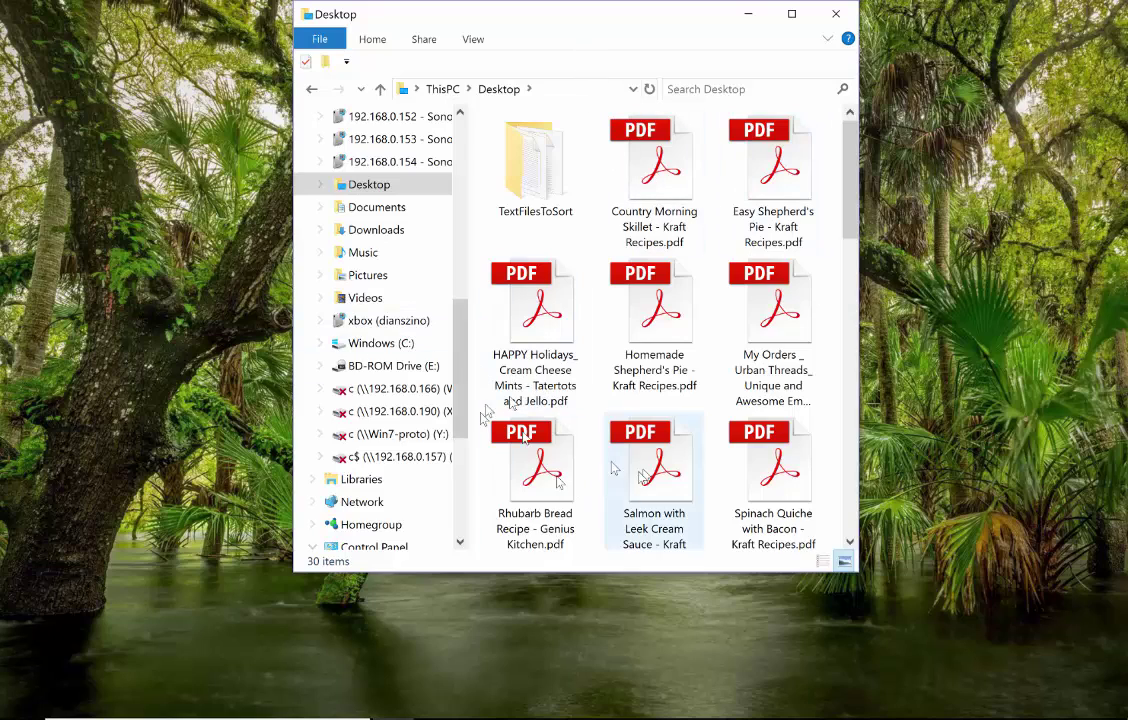
Snap the Desktop folder window to the left half and bring up the Start menu
left_click_drag(642, 24, 6, 72)
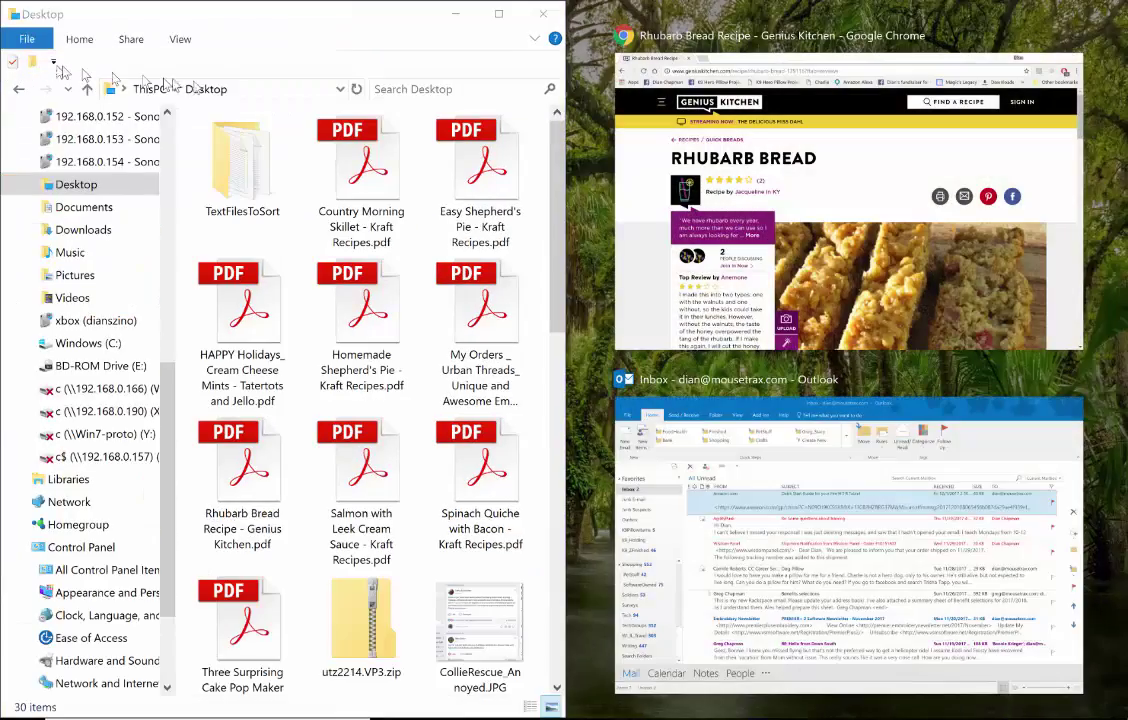
key("super")
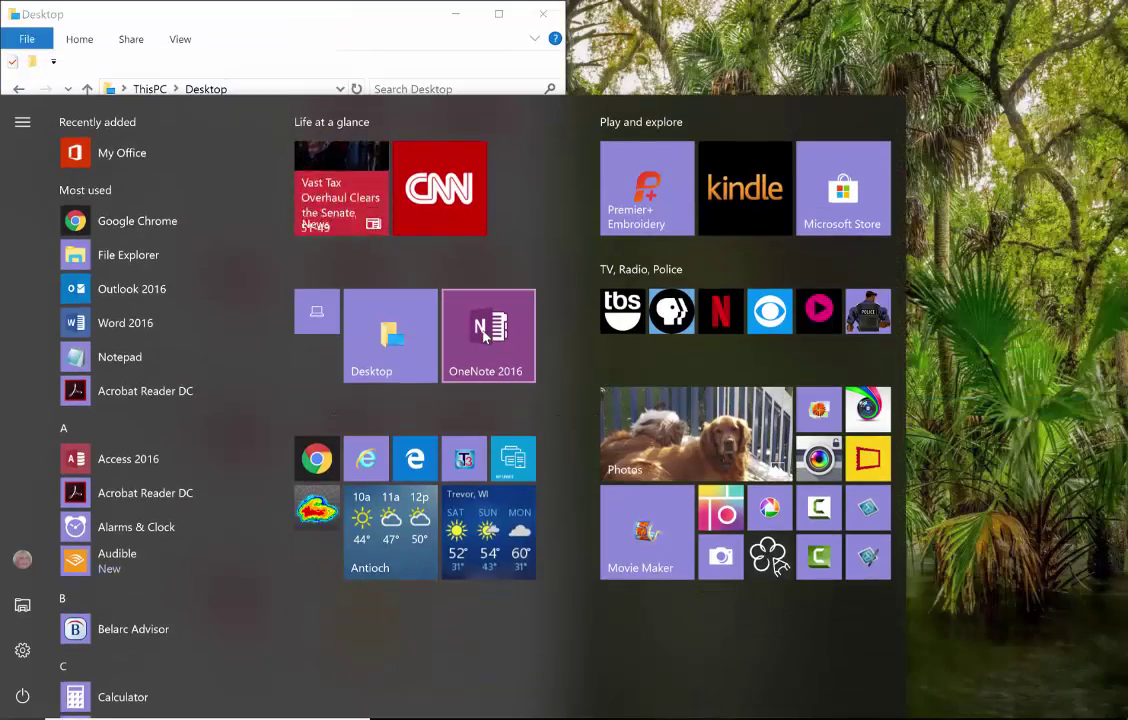
Launch OneNote 2016 and browse the Recipes2017 sections to Pies, Desserts' Our Best Cheesecake page
left_click(485, 337)
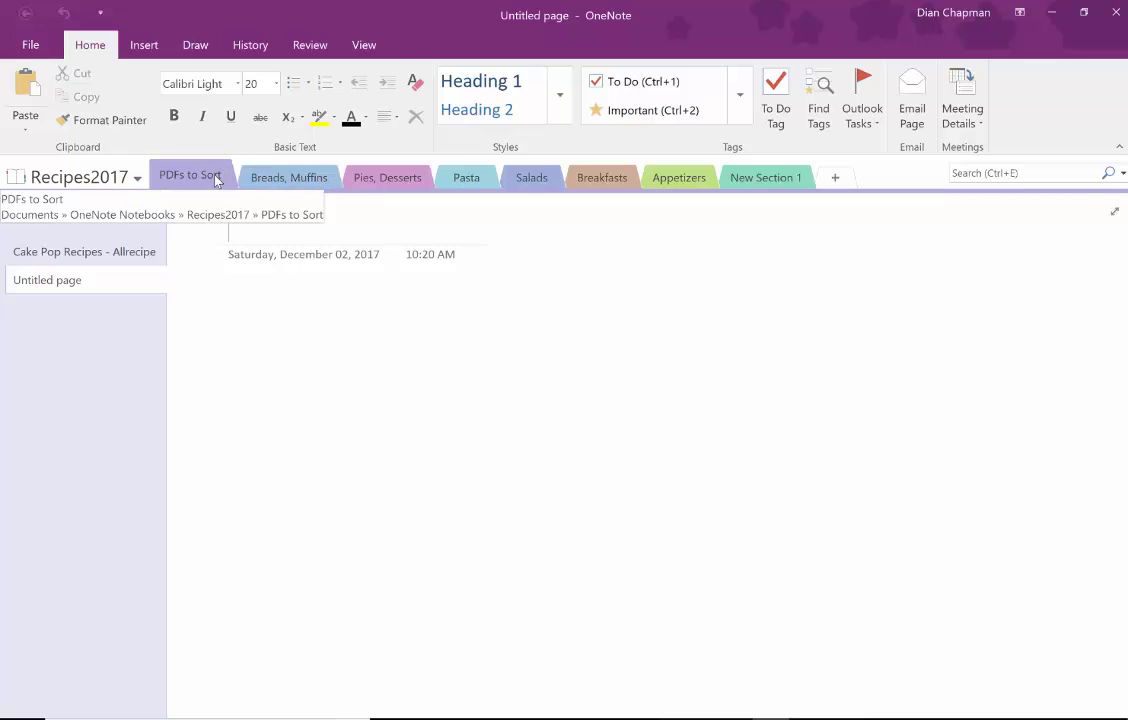
left_click(296, 177)
left_click(388, 177)
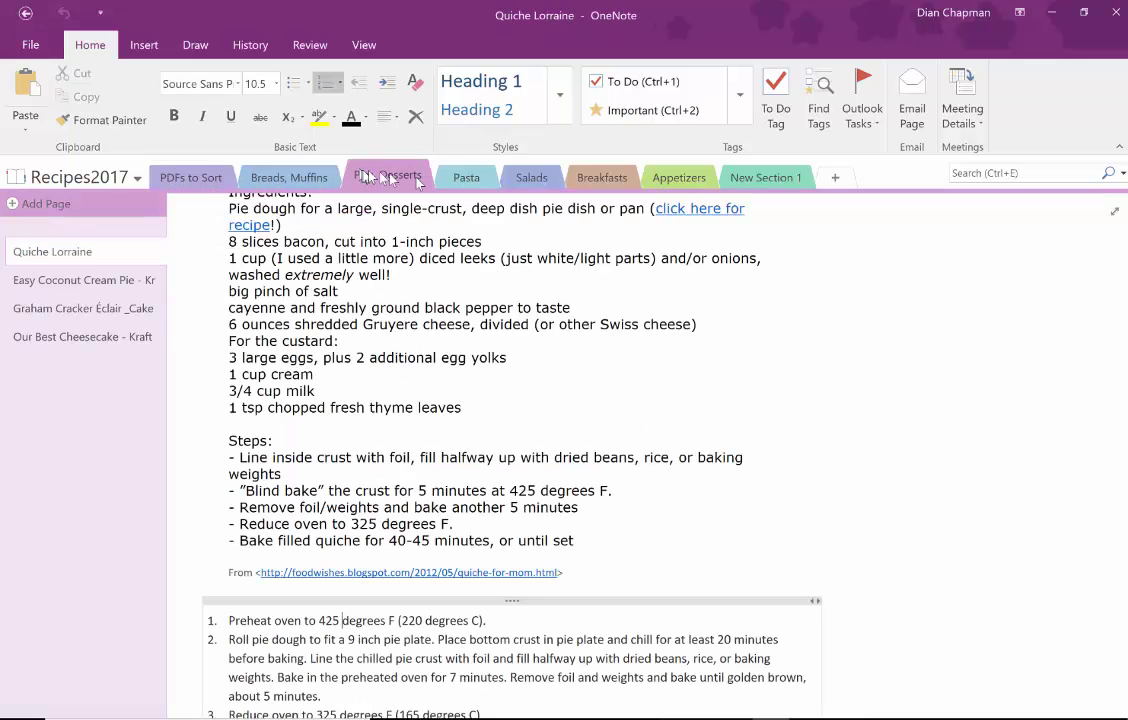
left_click(466, 178)
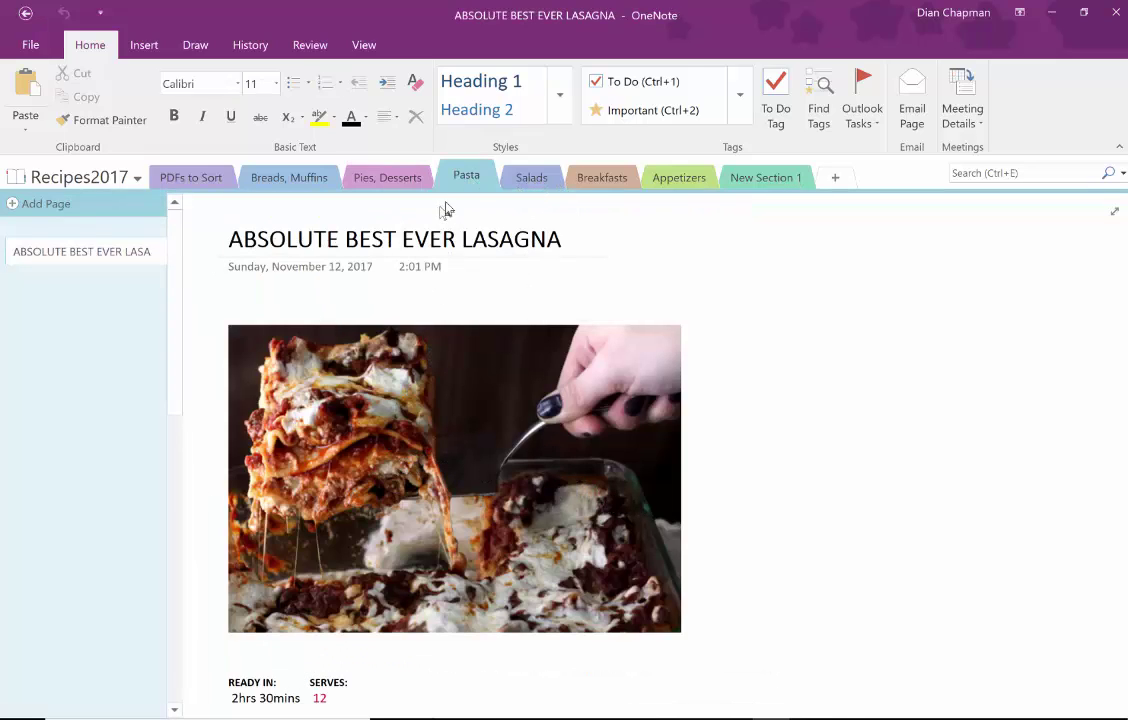
left_click(385, 178)
left_click(97, 289)
left_click(46, 312)
left_click(52, 336)
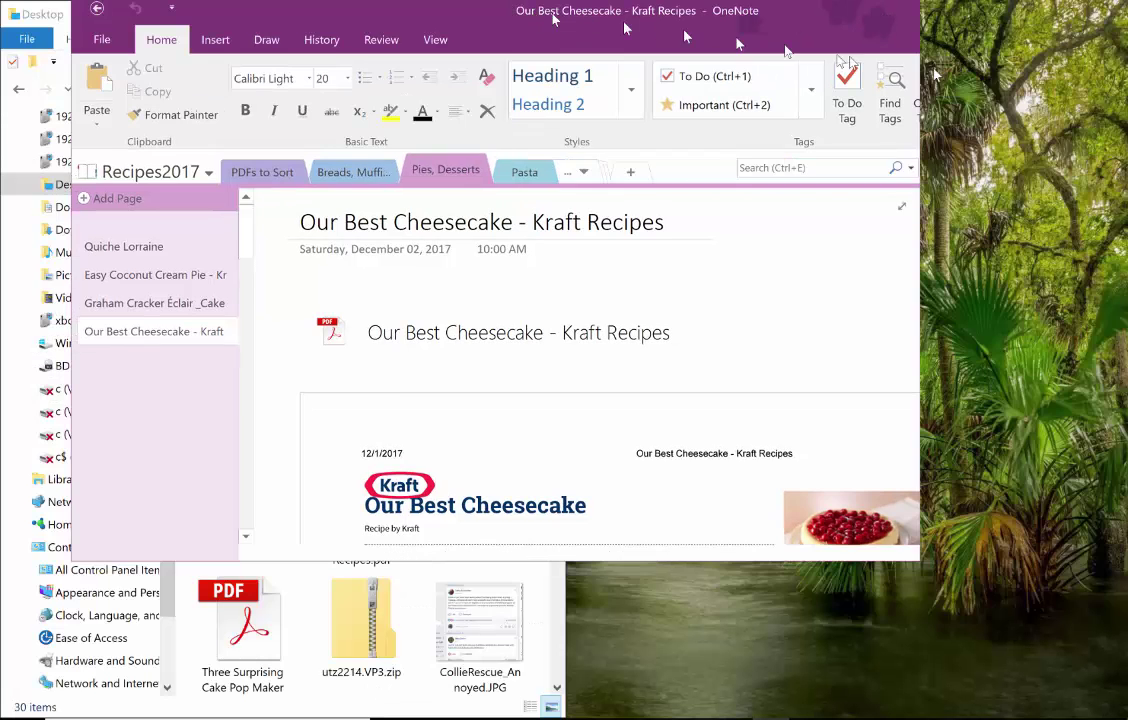
Open the PDFs to Sort section and place OneNote on the right half beside the Desktop folder
left_click_drag(440, 12, 1126, 170)
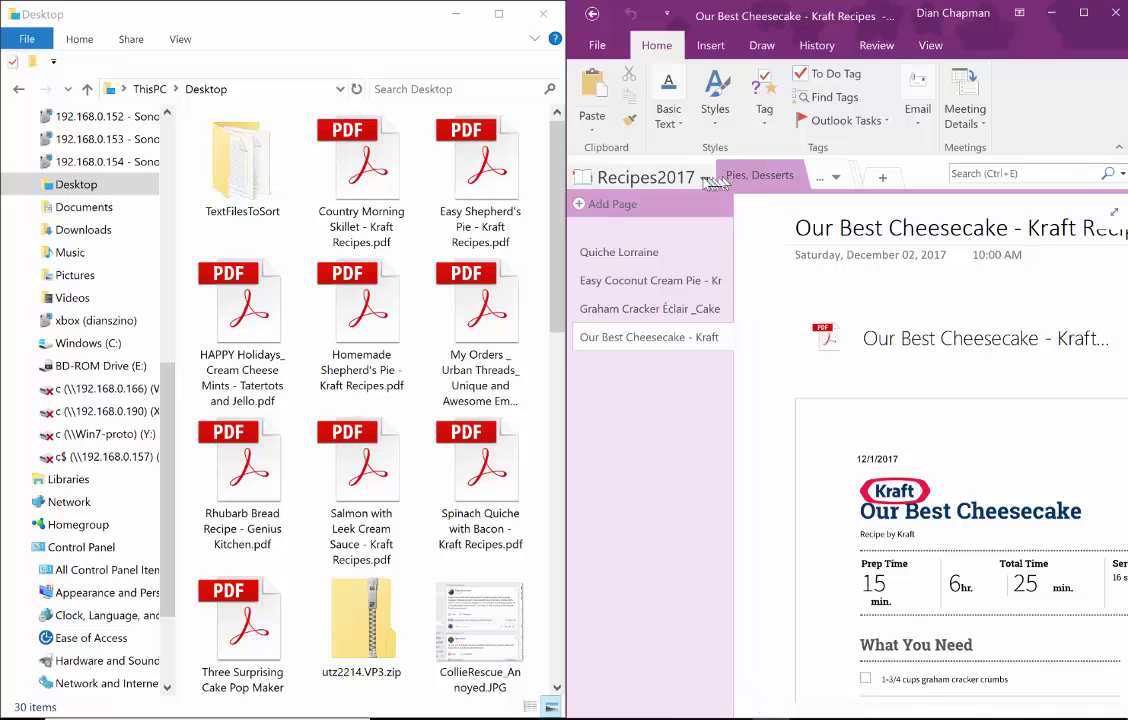
double_click(843, 18)
left_click(193, 177)
left_click_drag(330, 15, 1124, 168)
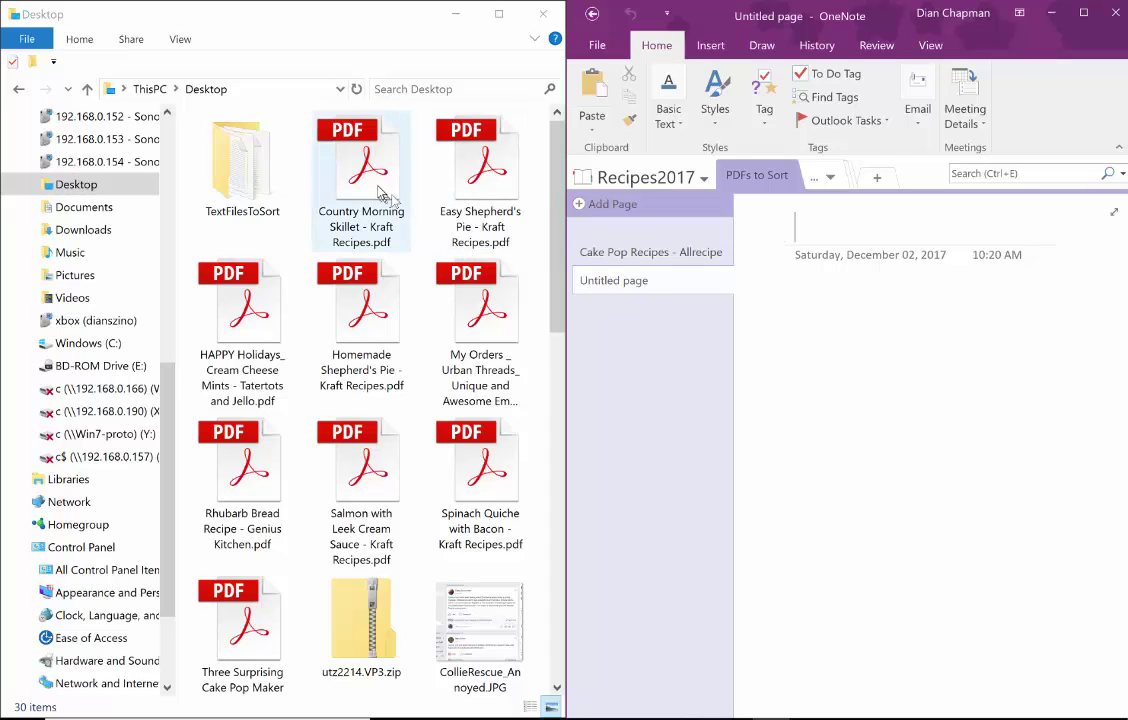
left_click_drag(364, 187, 871, 427)
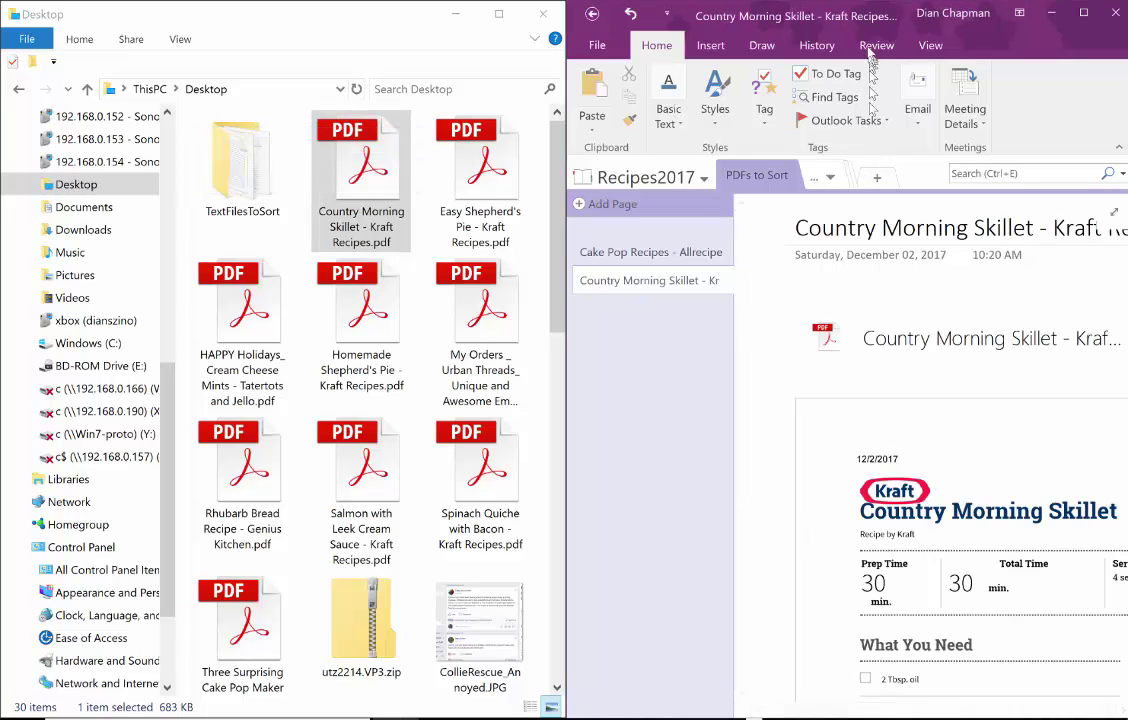
double_click(867, 30)
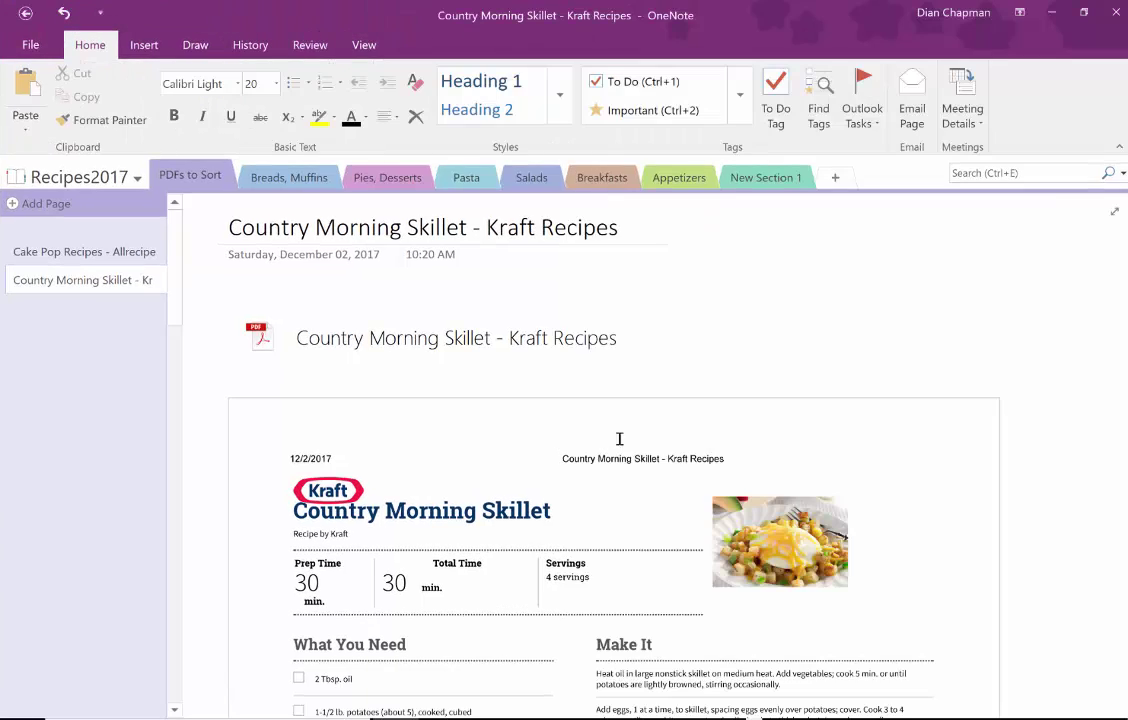
scroll(619, 438, "down", 6)
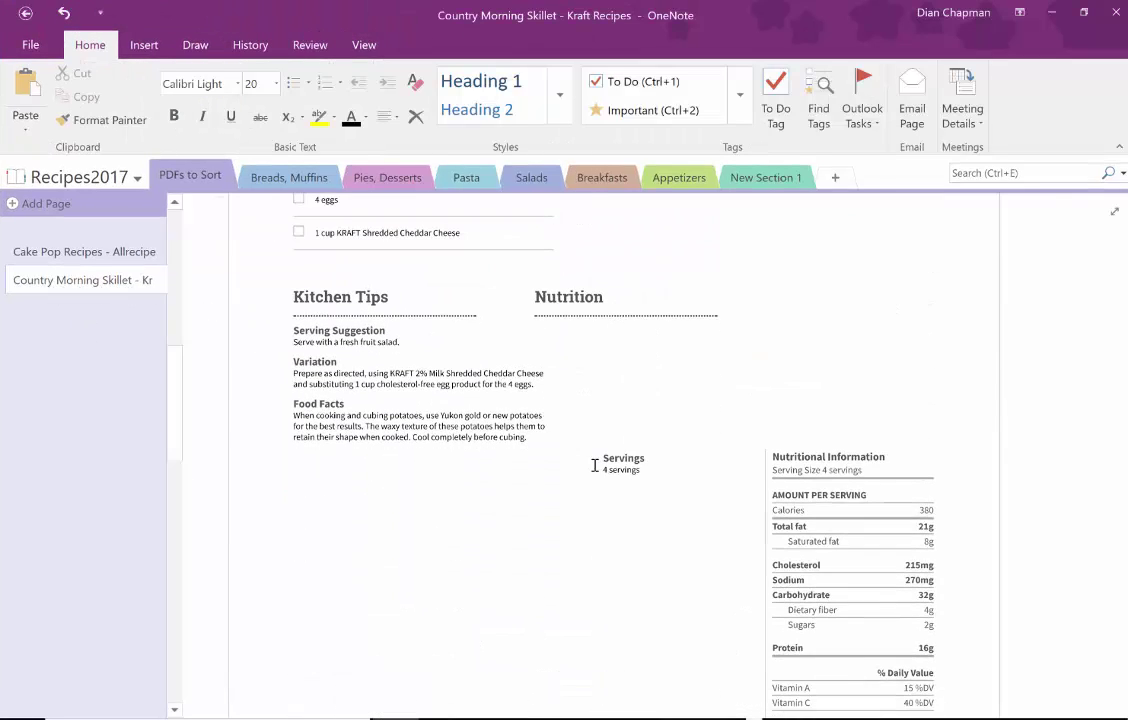
scroll(594, 465, "up", 8)
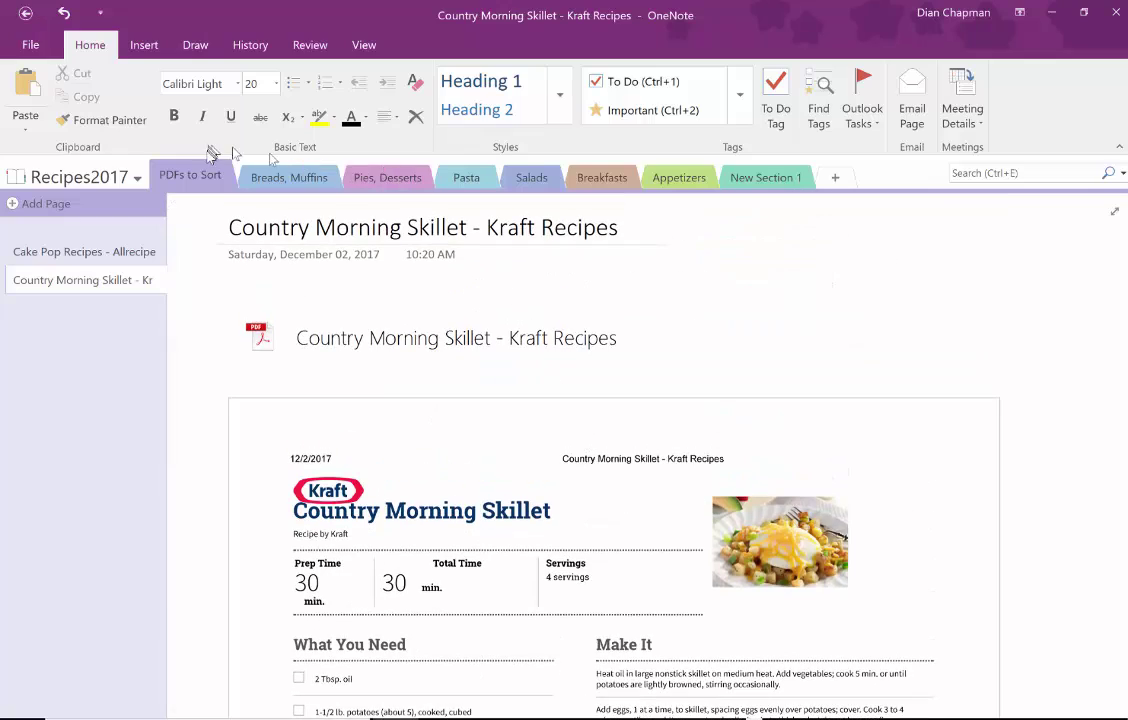
key("super+Right")
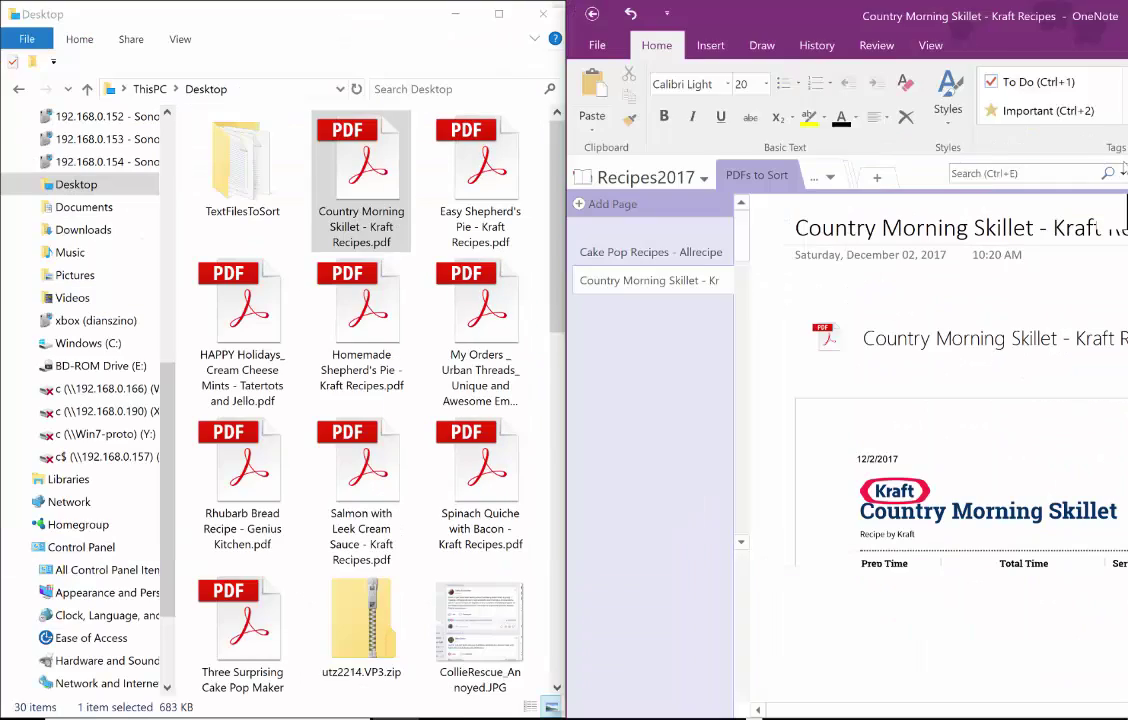
Recycle the Country Morning Skillet PDF and add a new blank page to PDFs to Sort
right_click(358, 168)
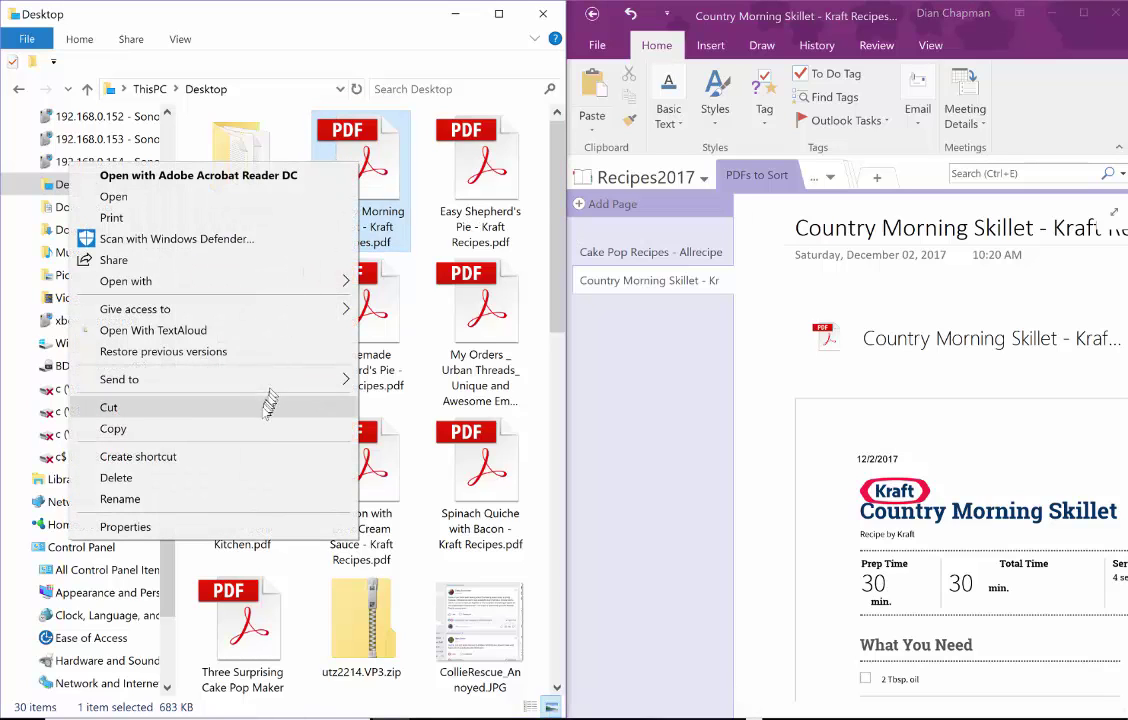
left_click(116, 478)
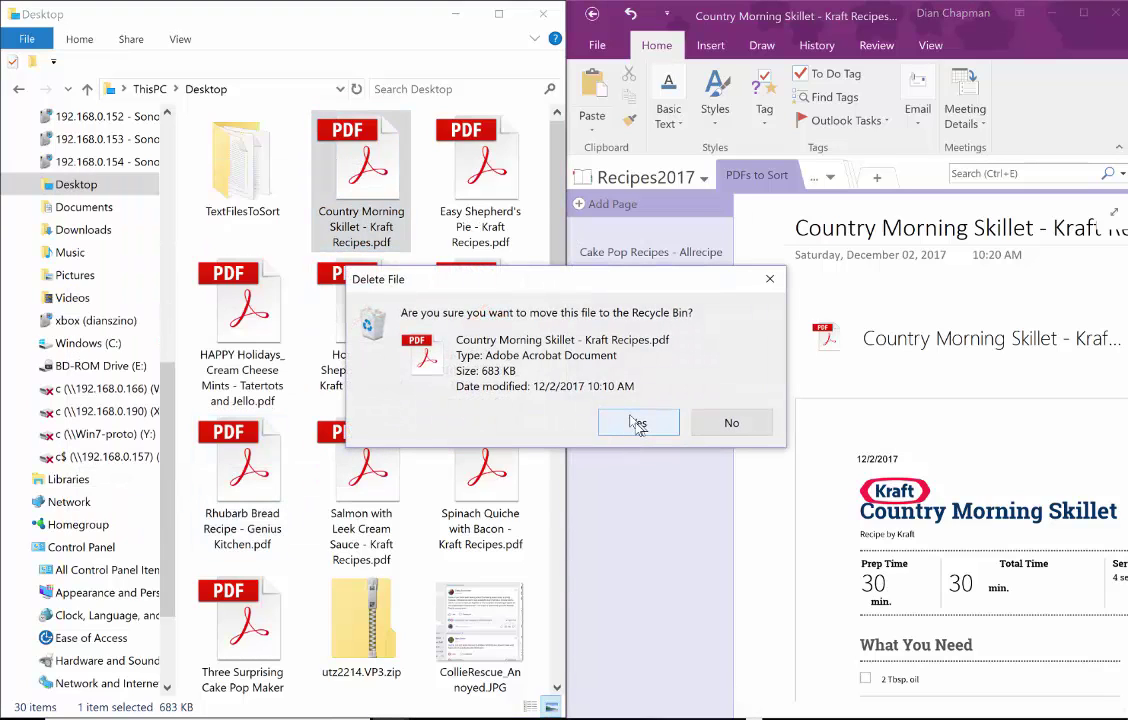
left_click(639, 423)
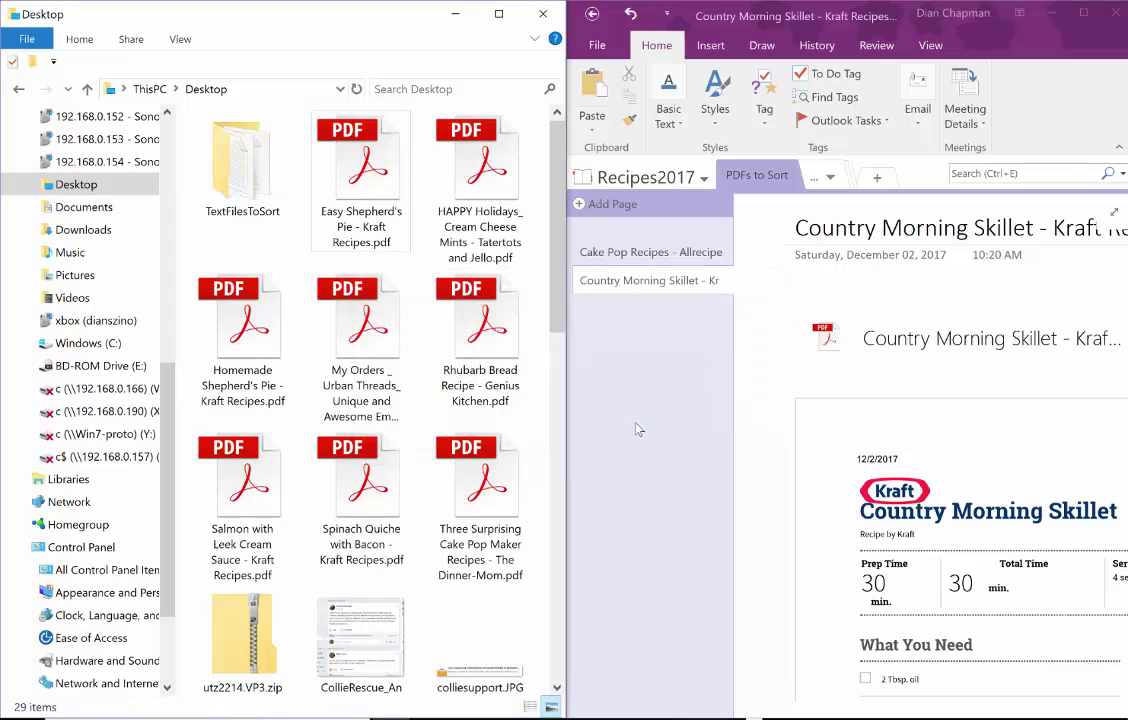
left_click(581, 206)
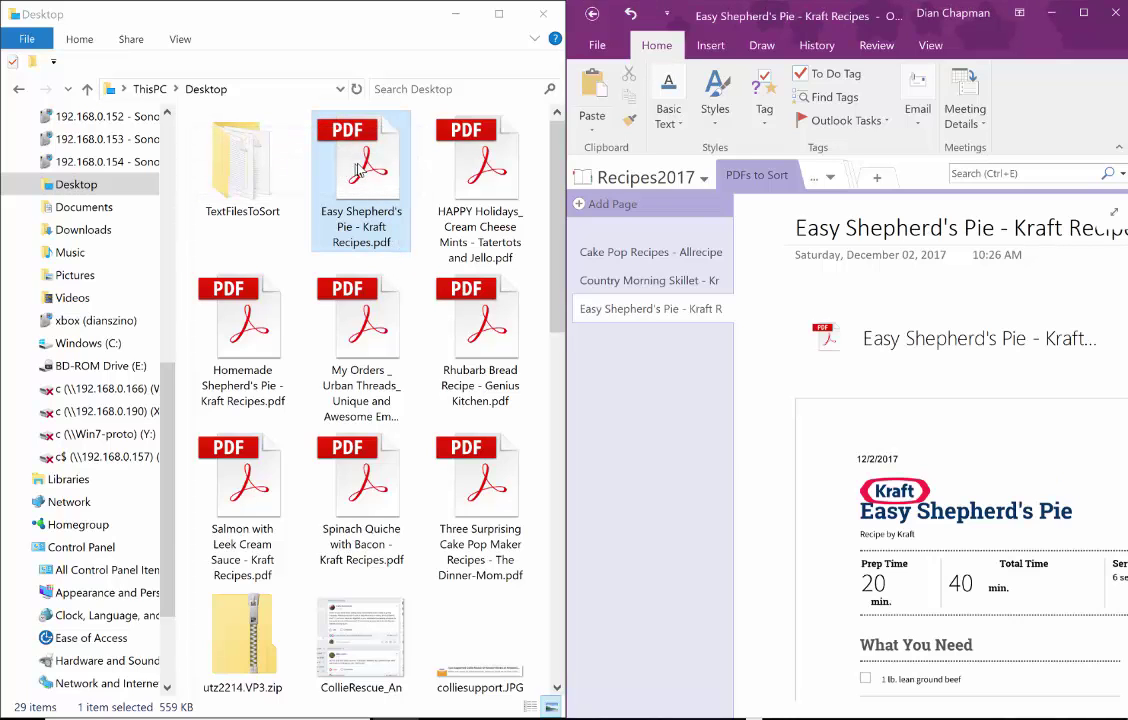
Recycle the Easy Shepherd's Pie - Kraft Recipes PDF from the Desktop
right_click(356, 168)
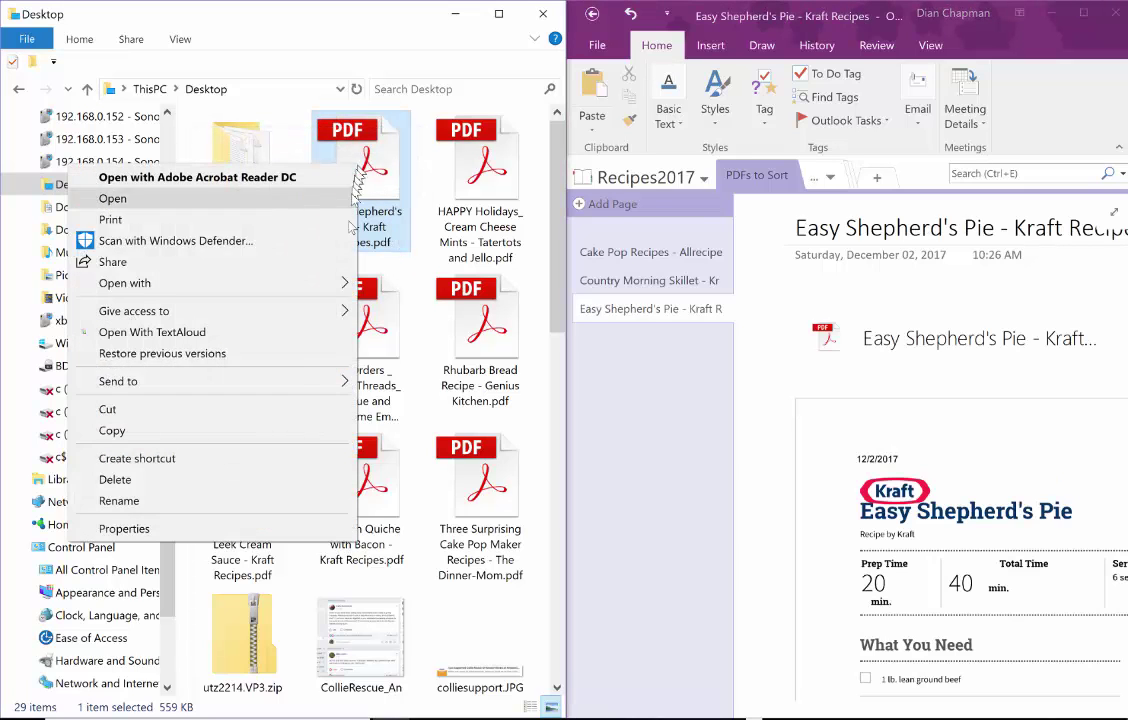
left_click(240, 480)
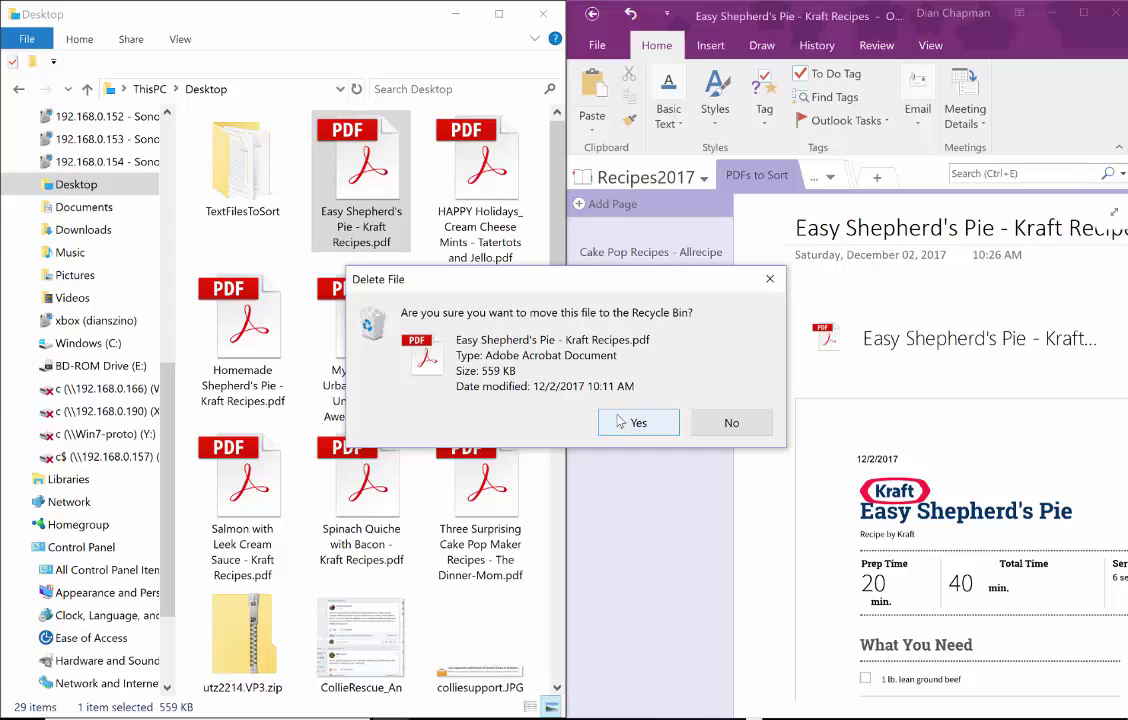
left_click(620, 422)
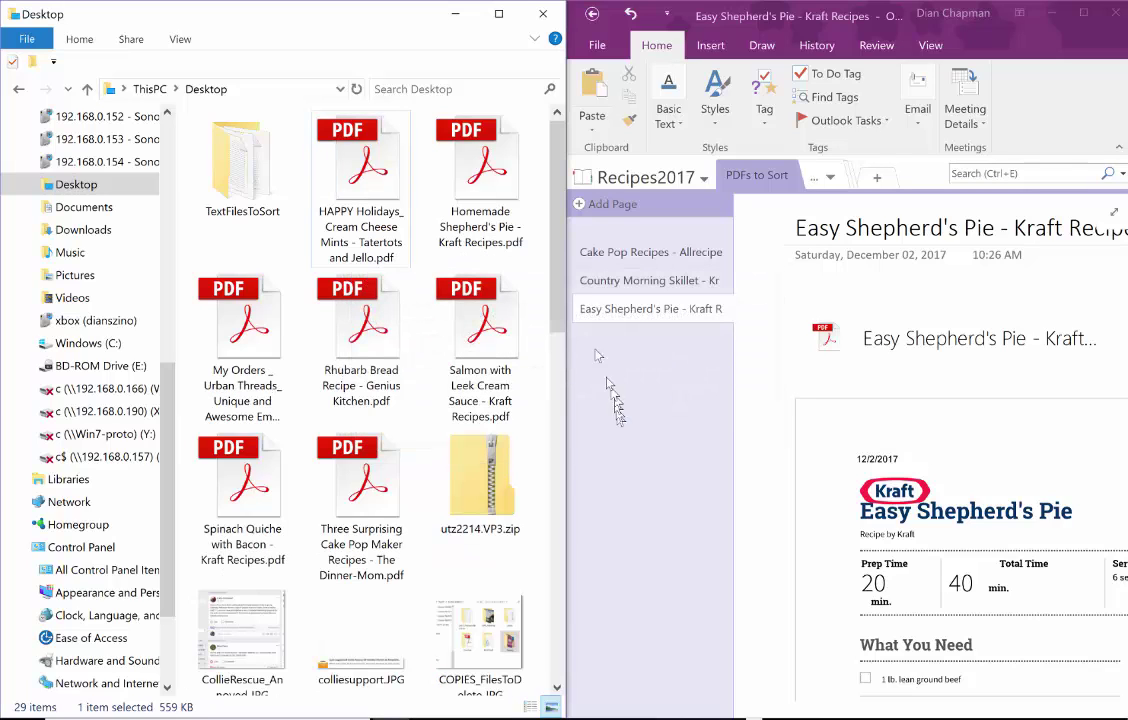
Add a new page and insert the HAPPY Holidays Cream Cheese Mints PDF onto it as a printout
left_click(579, 205)
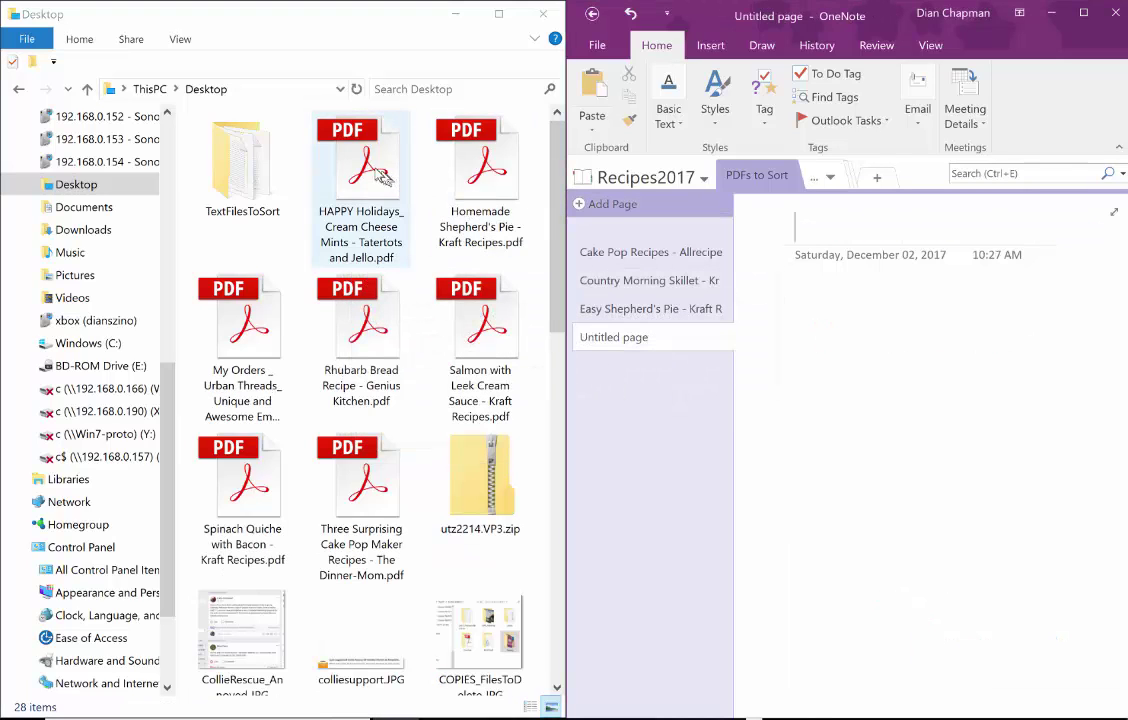
left_click_drag(377, 174, 899, 485)
left_click(886, 535)
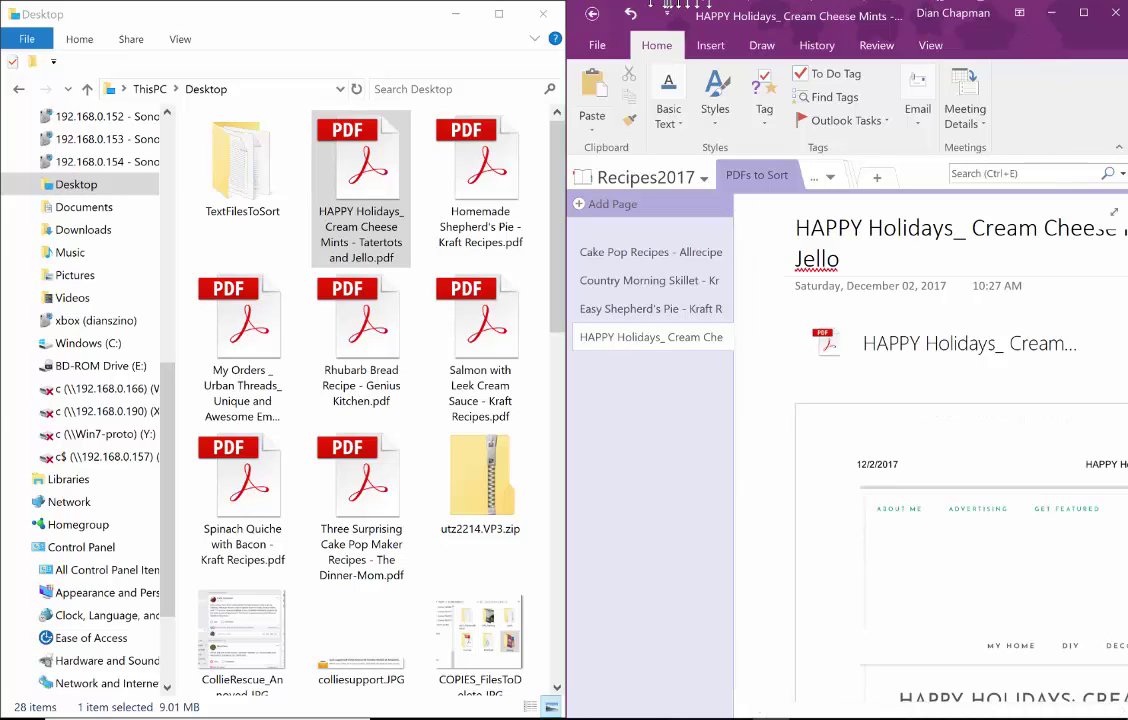
Delete the HAPPY Holidays PDF from the Desktop and close File Explorer
left_click(378, 156)
right_click(378, 156)
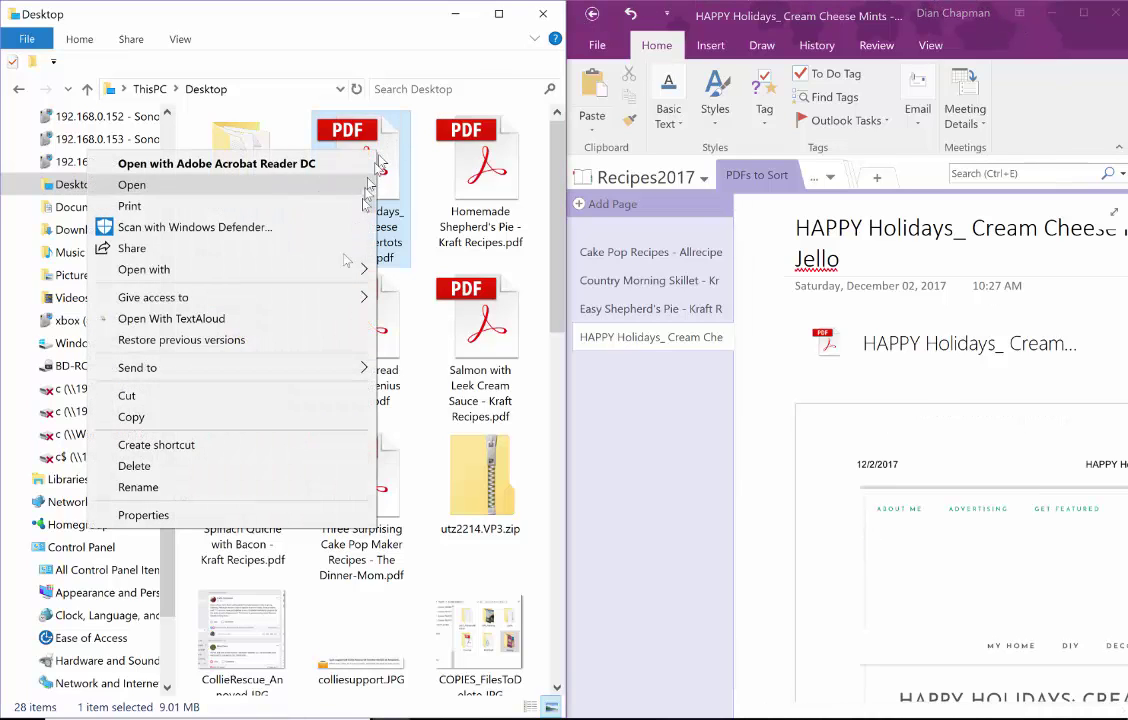
left_click(277, 460)
left_click(645, 421)
left_click(543, 13)
Maximize OneNote and scroll through the HAPPY Holidays Cream Cheese Mints printout pages
double_click(791, 22)
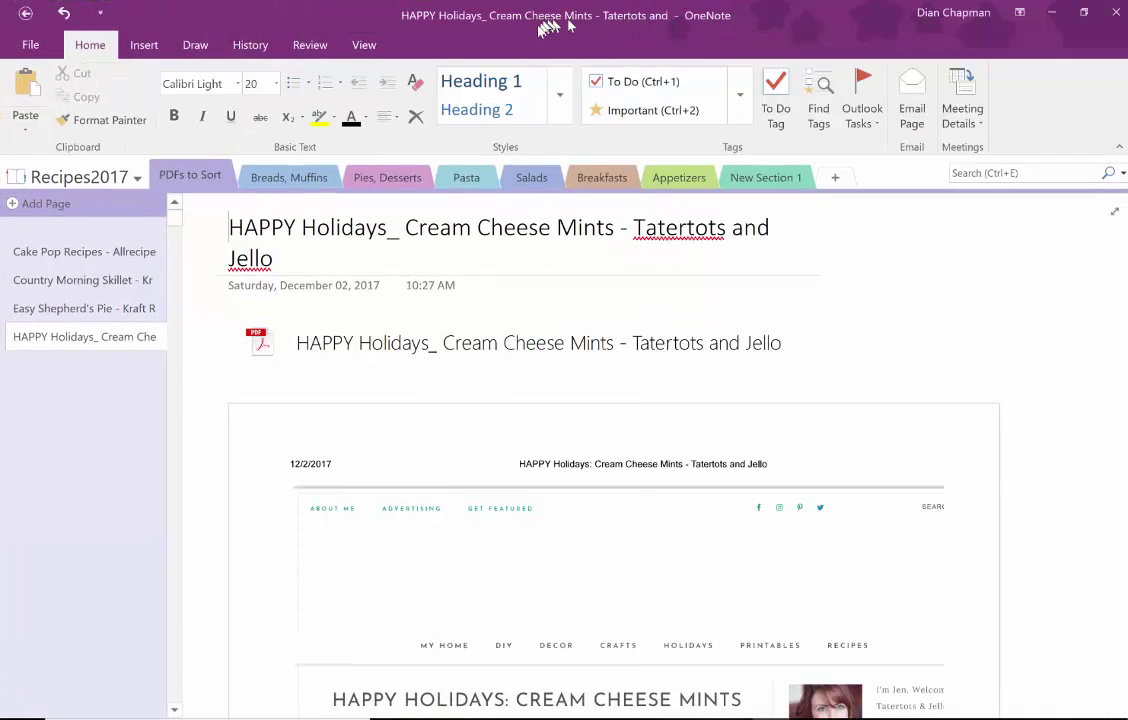
scroll(555, 370, "down", 3)
scroll(570, 385, "down", 10)
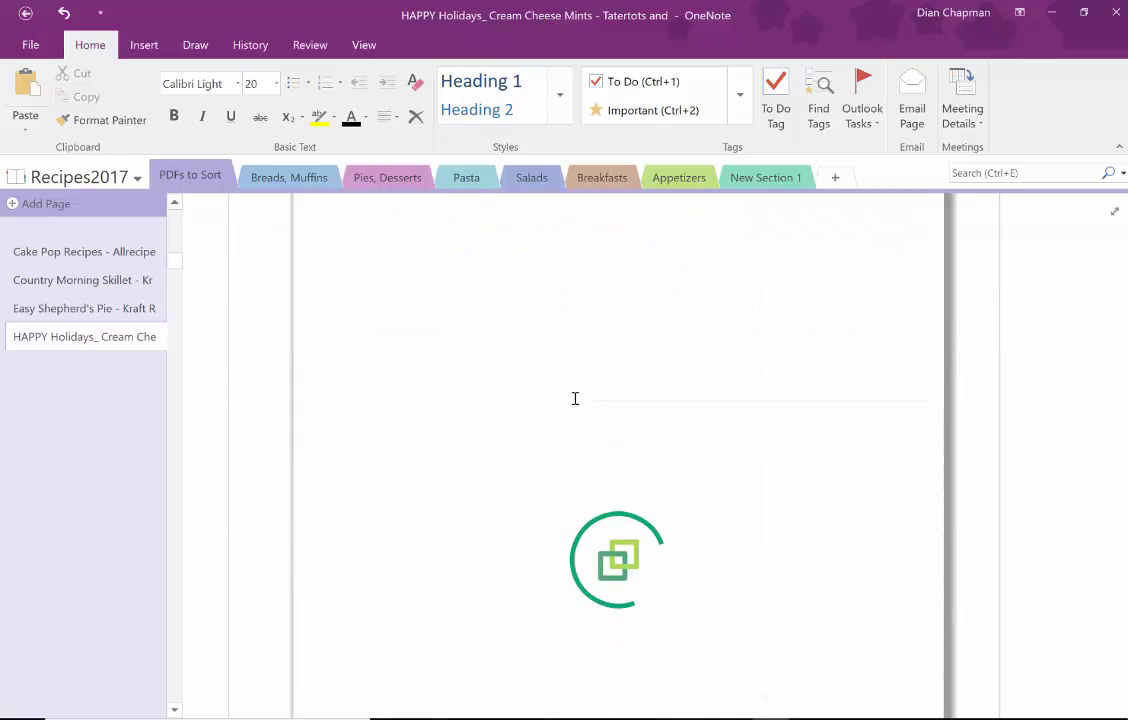
scroll(575, 400, "down", 10)
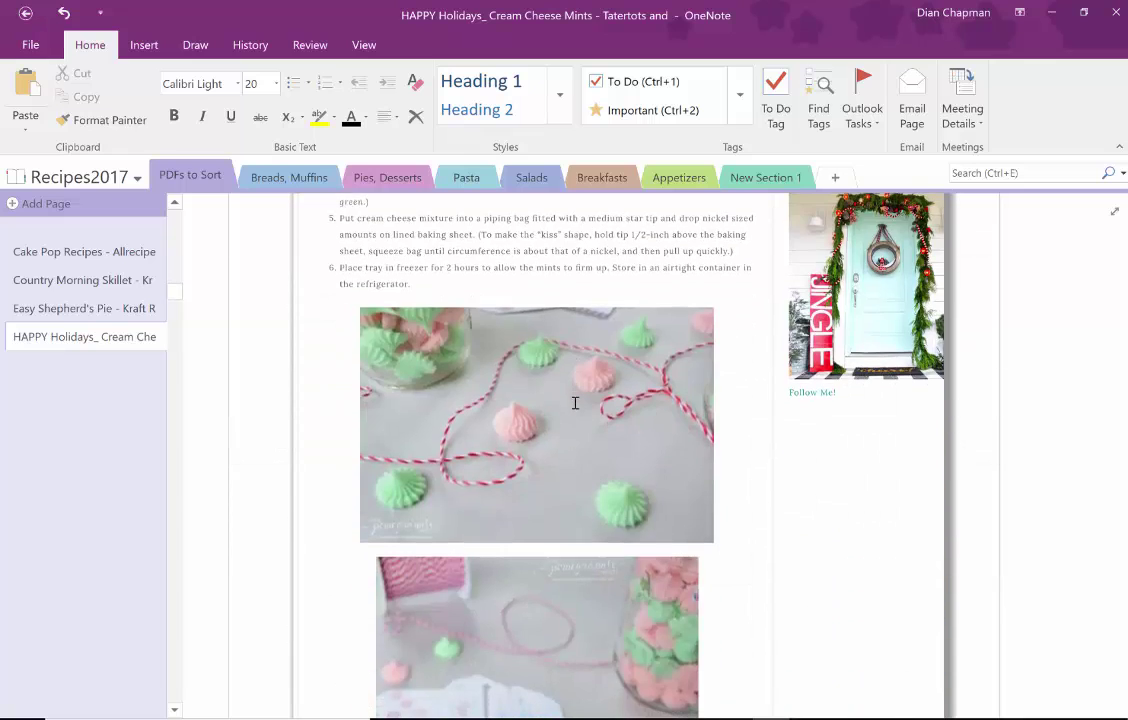
scroll(575, 403, "up", 10)
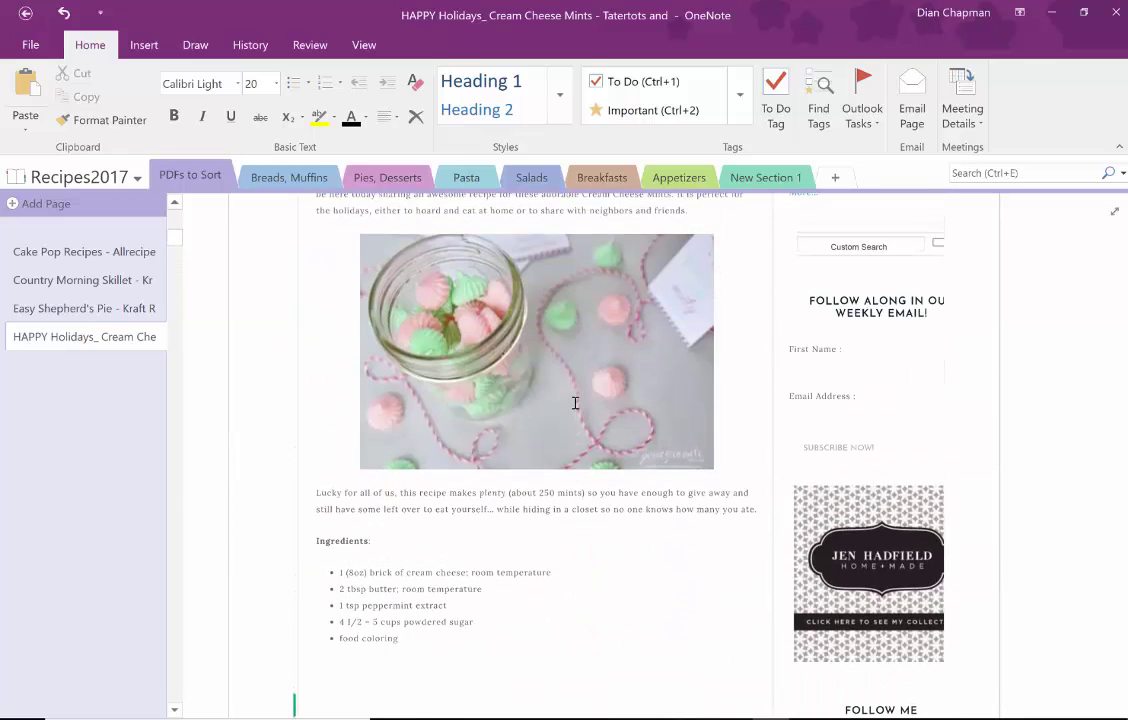
scroll(575, 403, "down", 5)
left_click(360, 465)
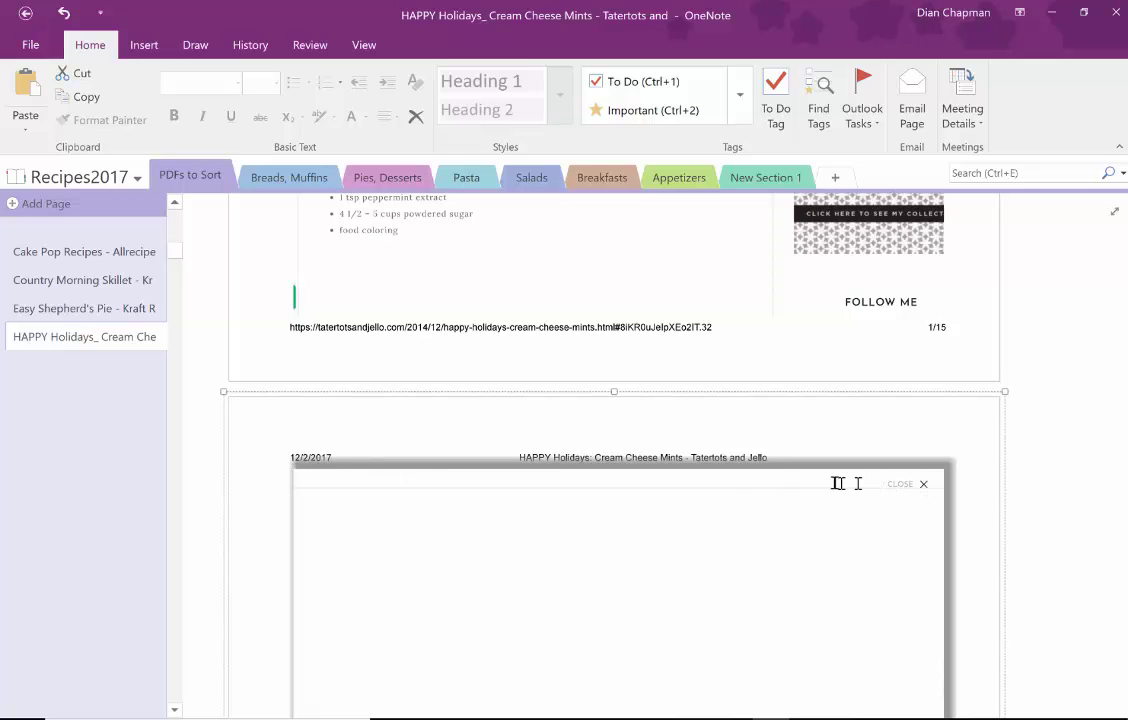
scroll(450, 350, "up", 5)
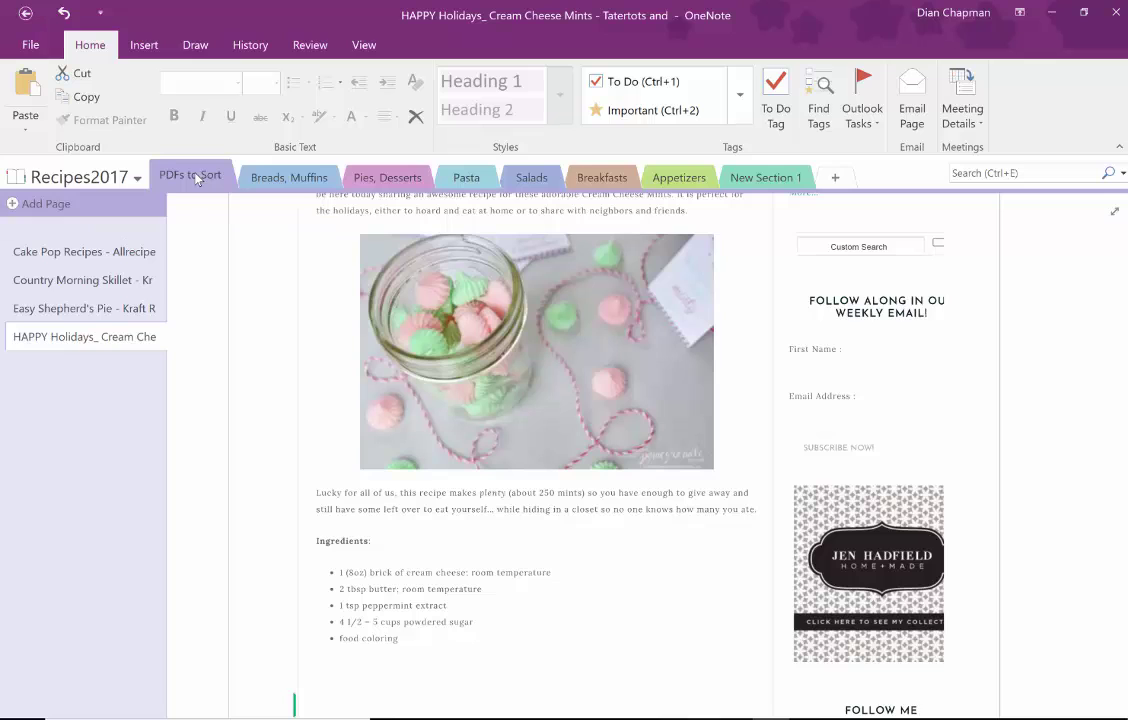
Add a new section named Cakes, glance at Pies, Desserts, then return to Cakes
left_click(70, 254)
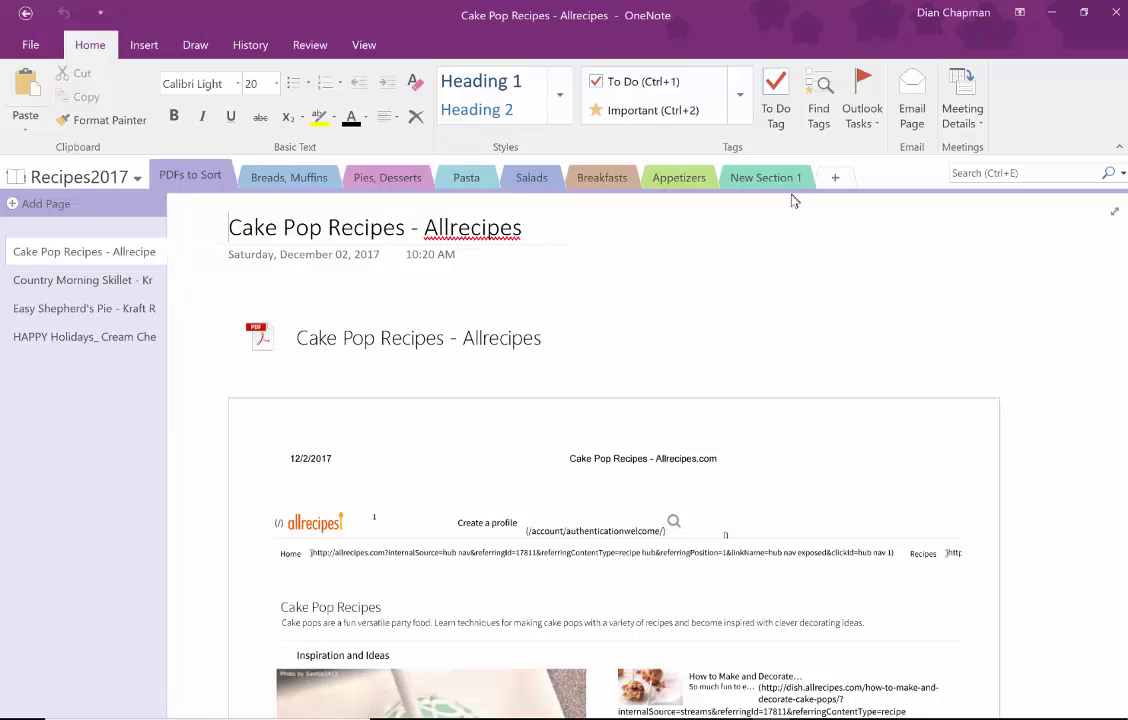
left_click(836, 178)
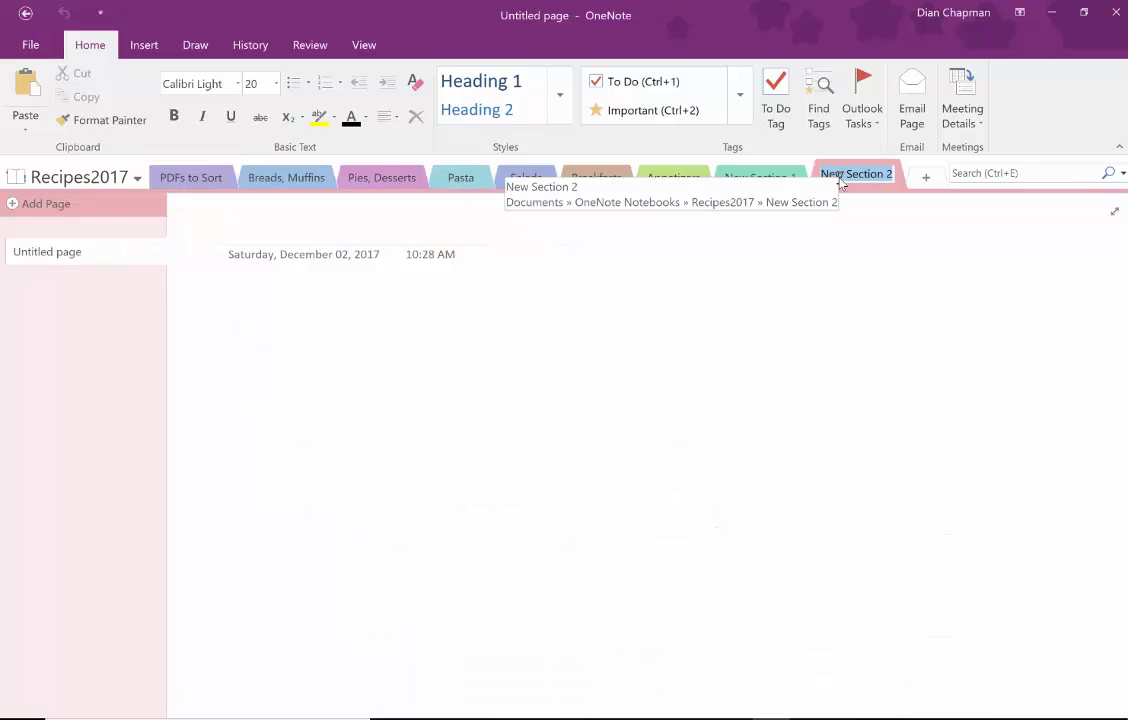
type("Ca")
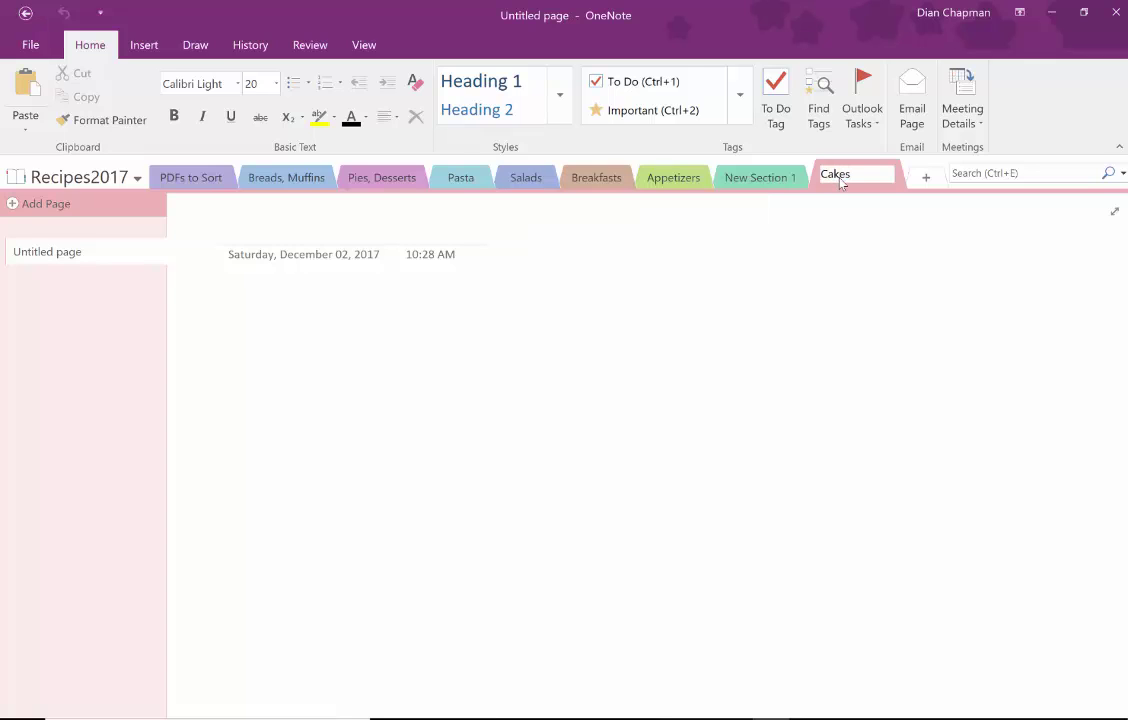
type("kes")
key("Return")
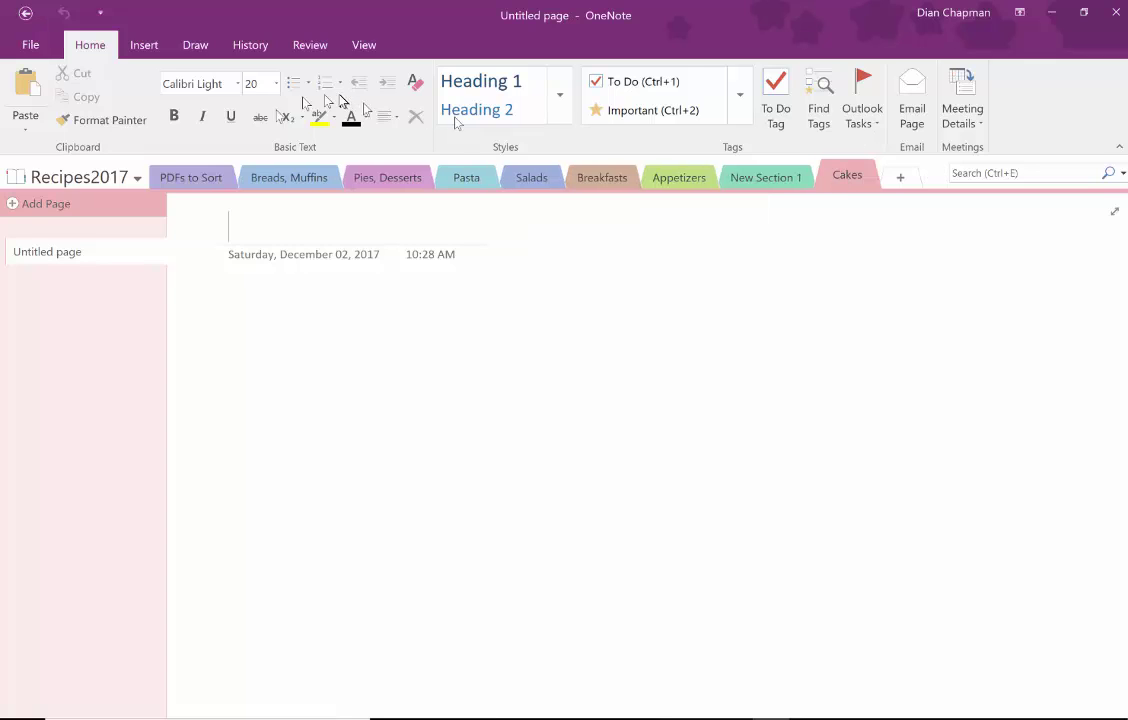
left_click(384, 186)
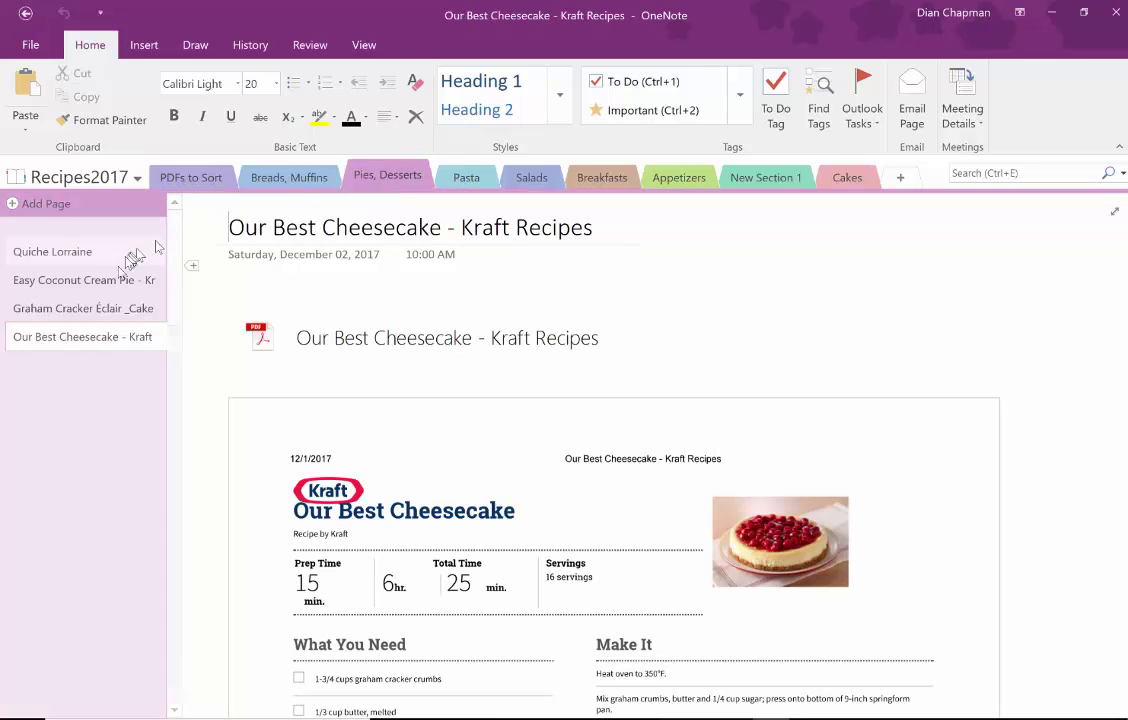
left_click(856, 180)
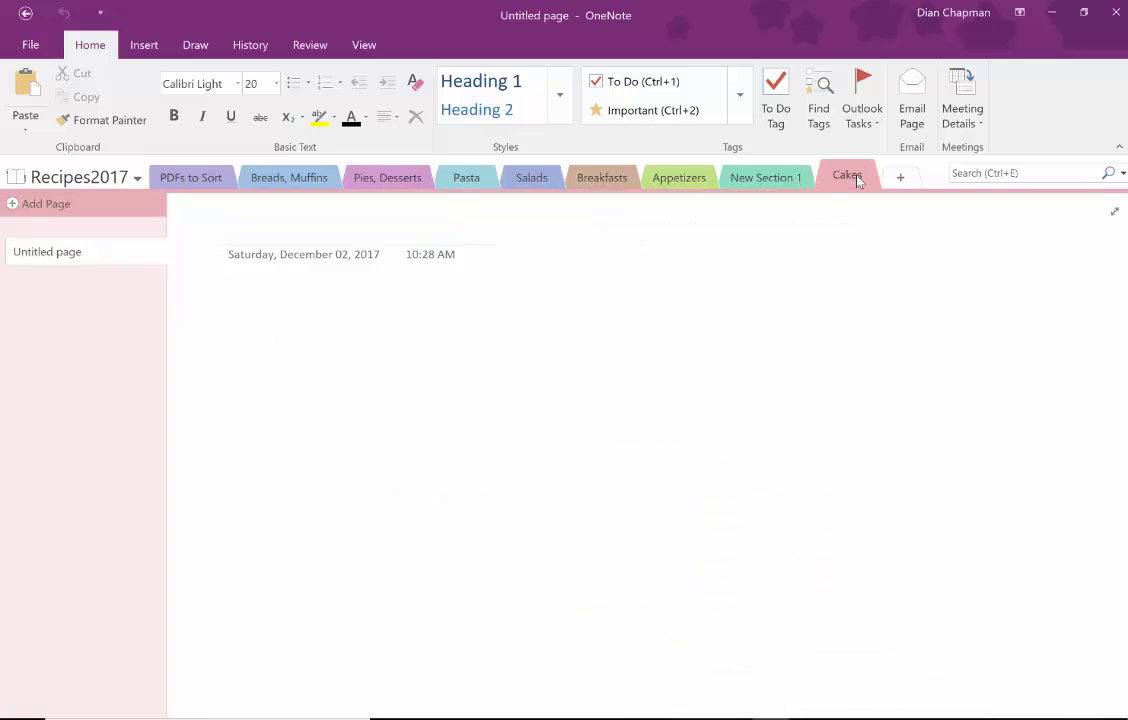
Move the Cake Pop Recipes page from PDFs to Sort into the Cakes section
left_click(200, 178)
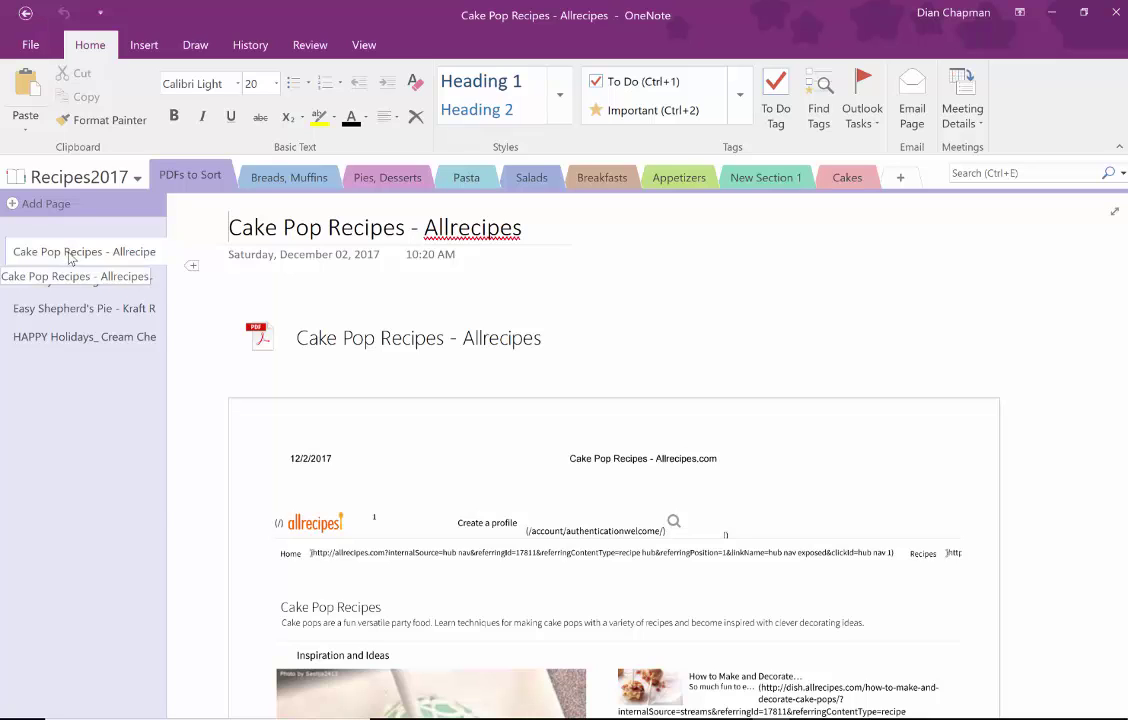
right_click(70, 258)
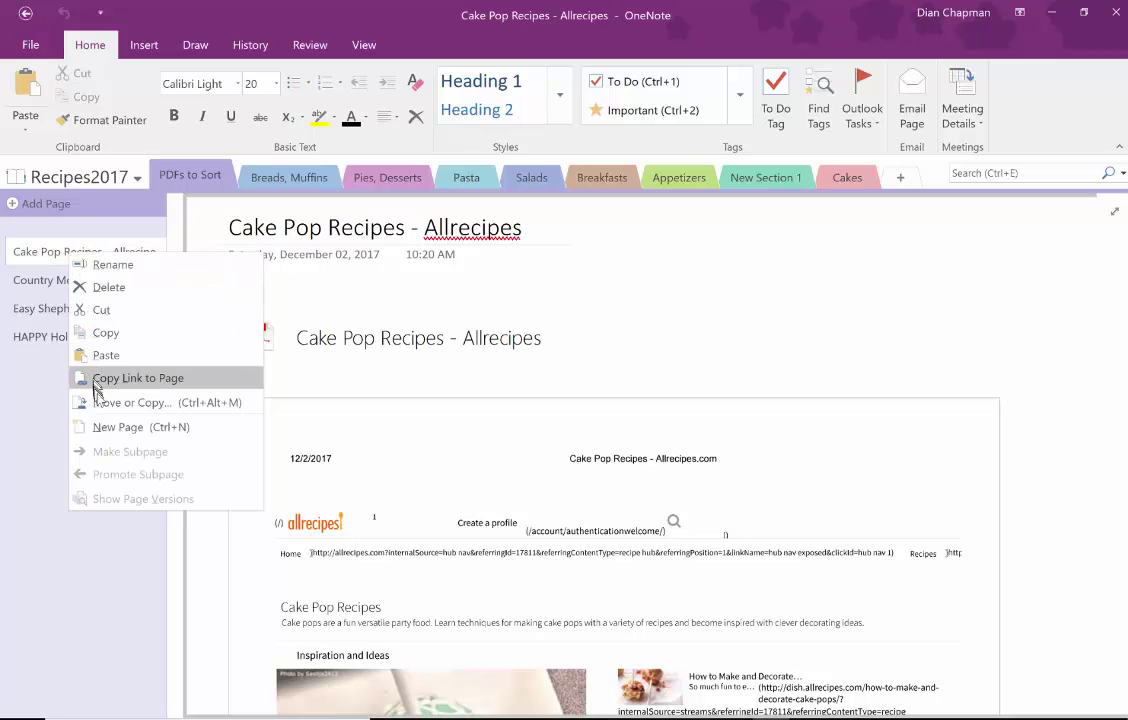
left_click(99, 403)
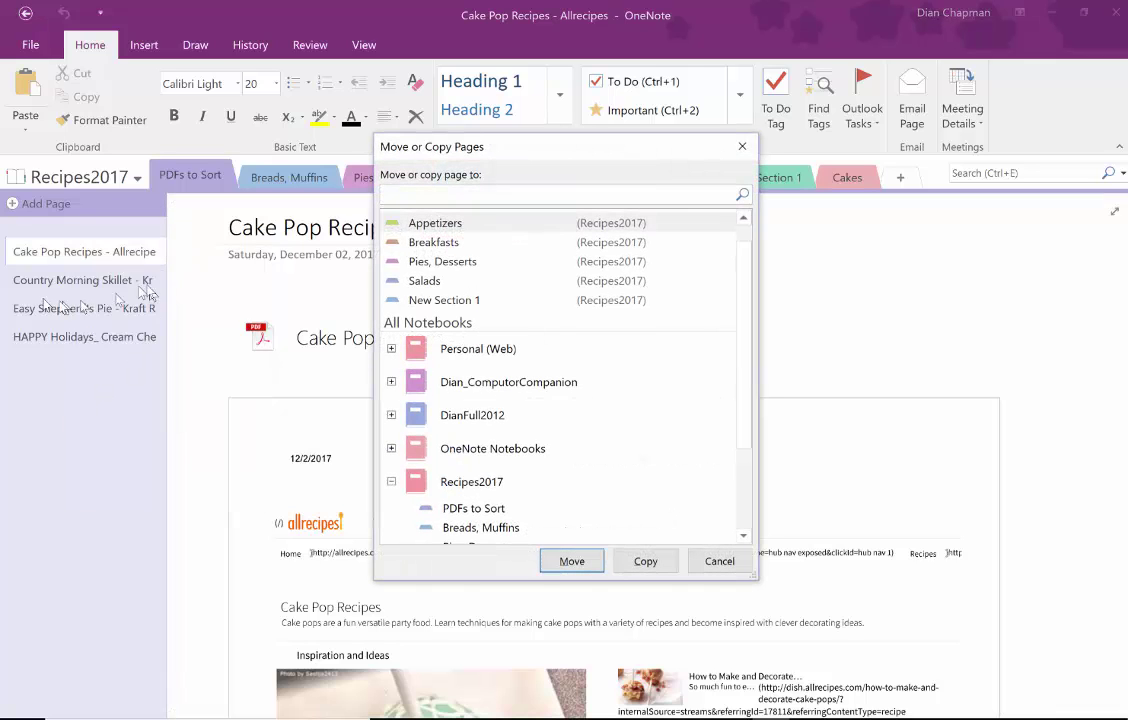
scroll(624, 357, "down", 2)
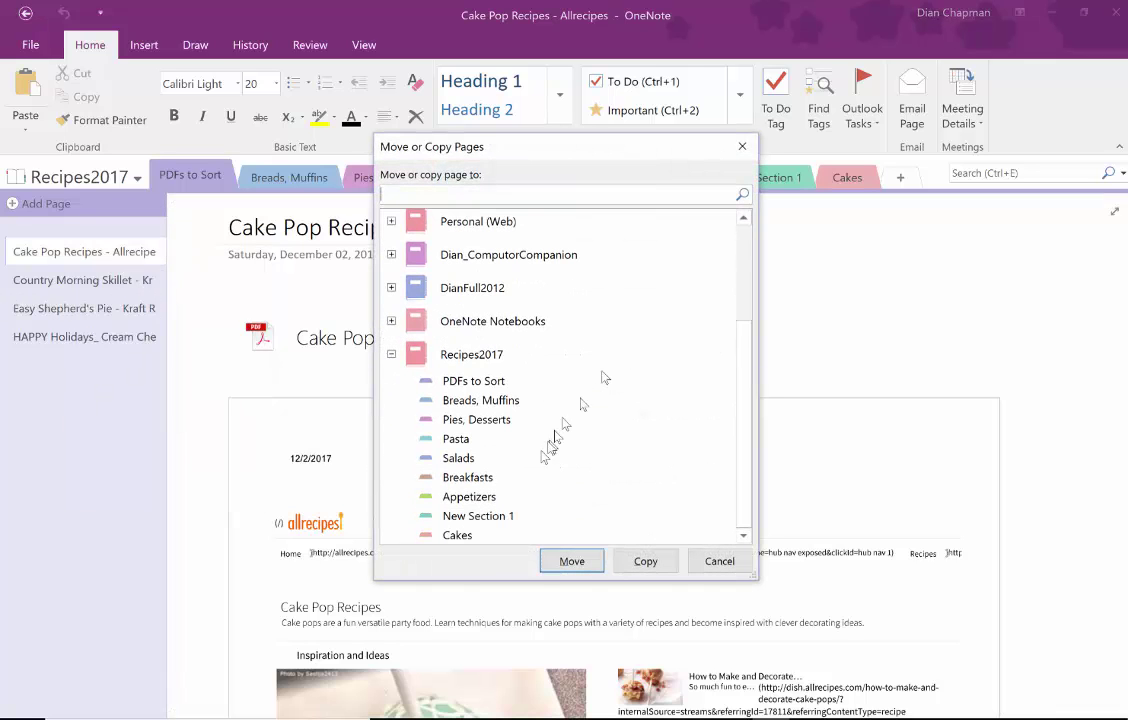
left_click(475, 535)
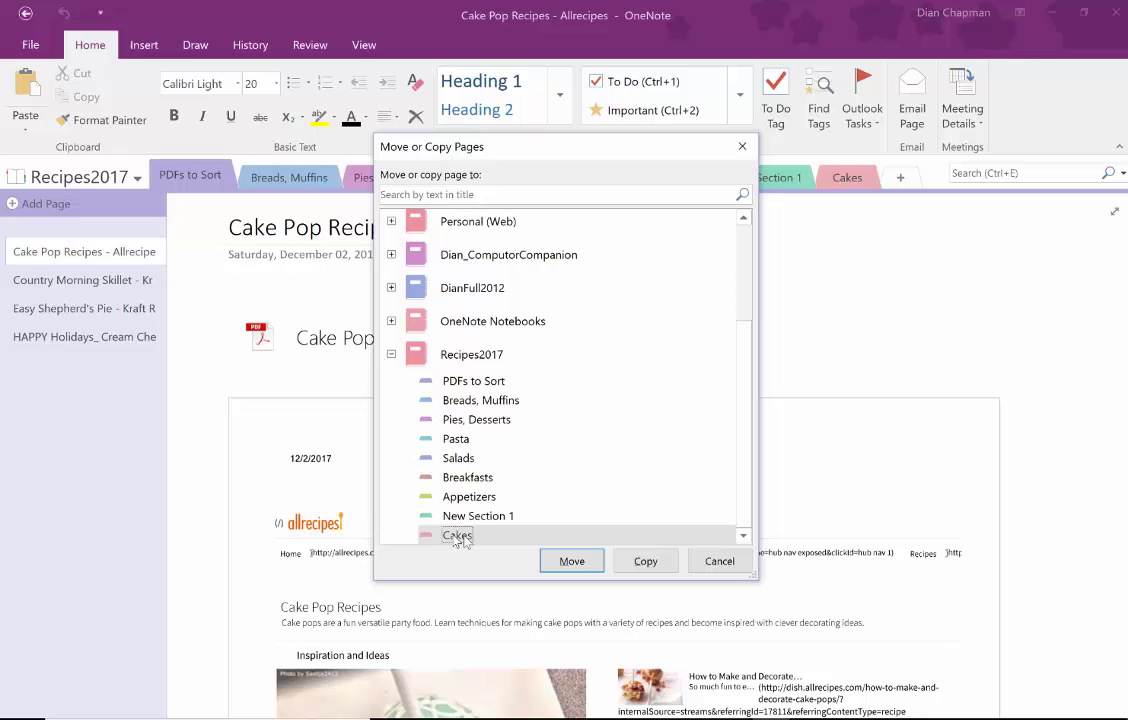
left_click(568, 562)
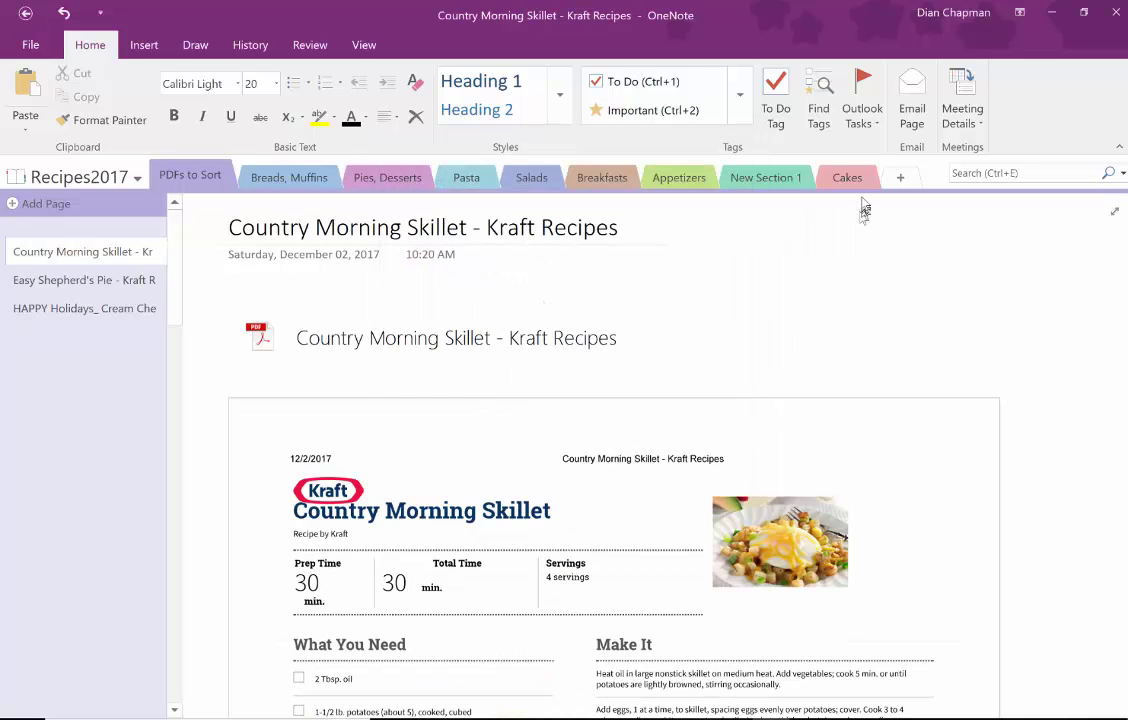
Delete the empty Untitled page from the Cakes section
left_click(847, 178)
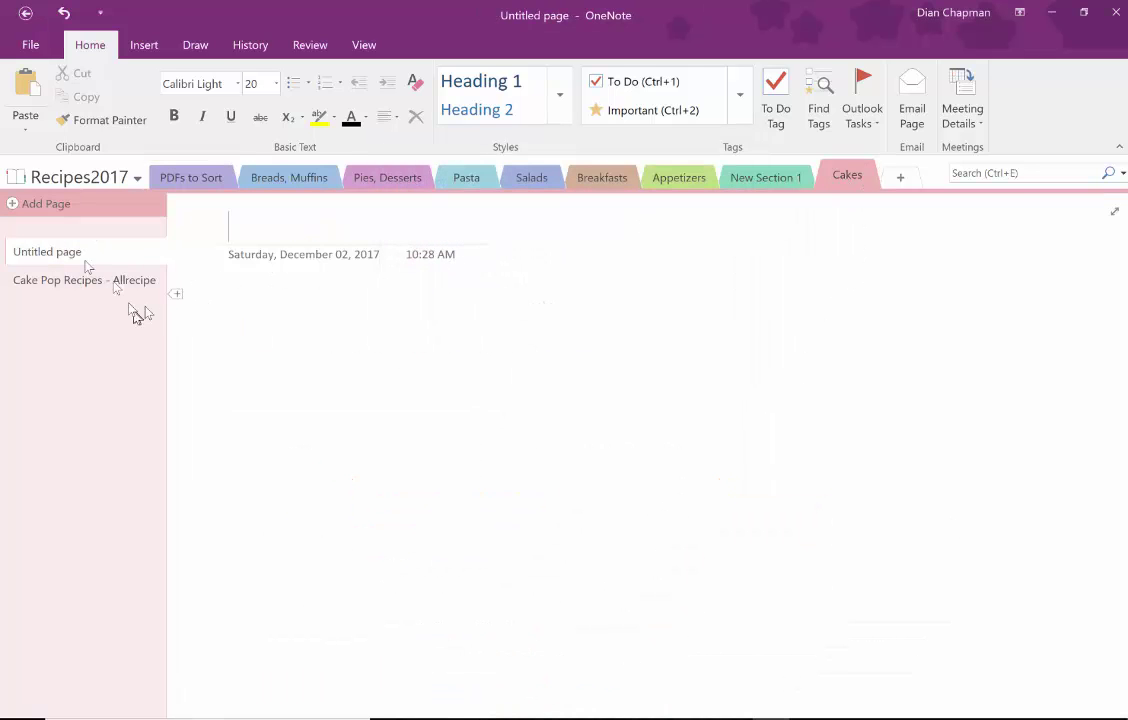
right_click(81, 252)
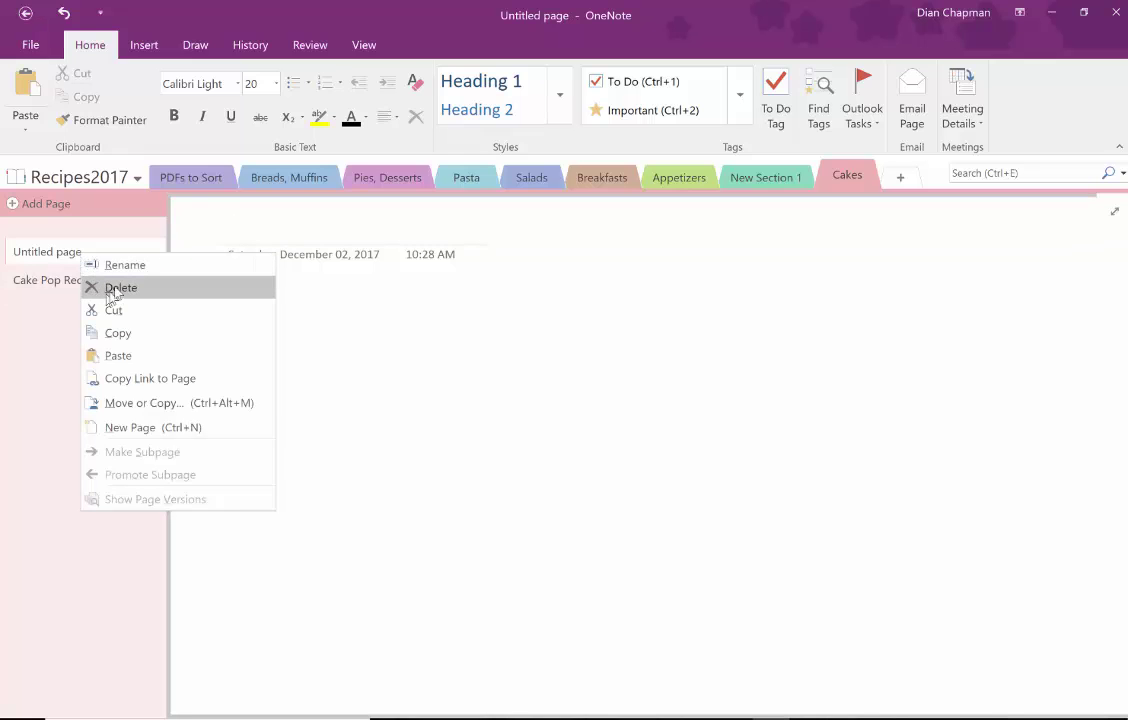
left_click(119, 288)
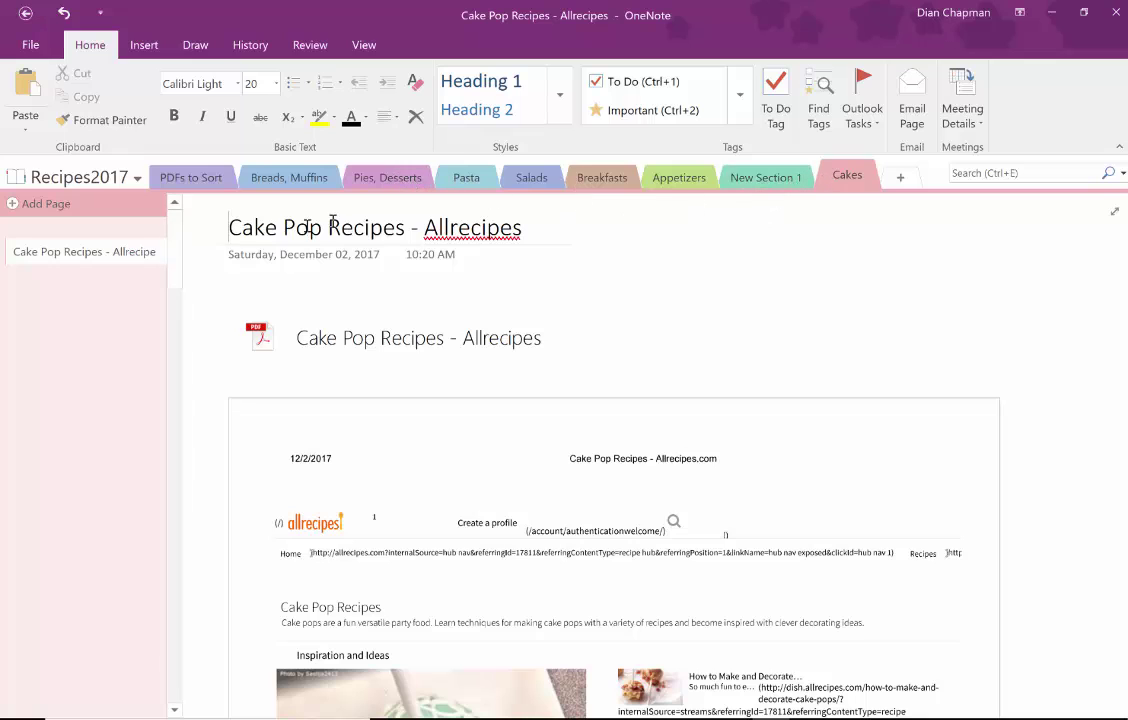
Move the Country Morning Skillet page from PDFs to Sort into Breakfasts
left_click(171, 177)
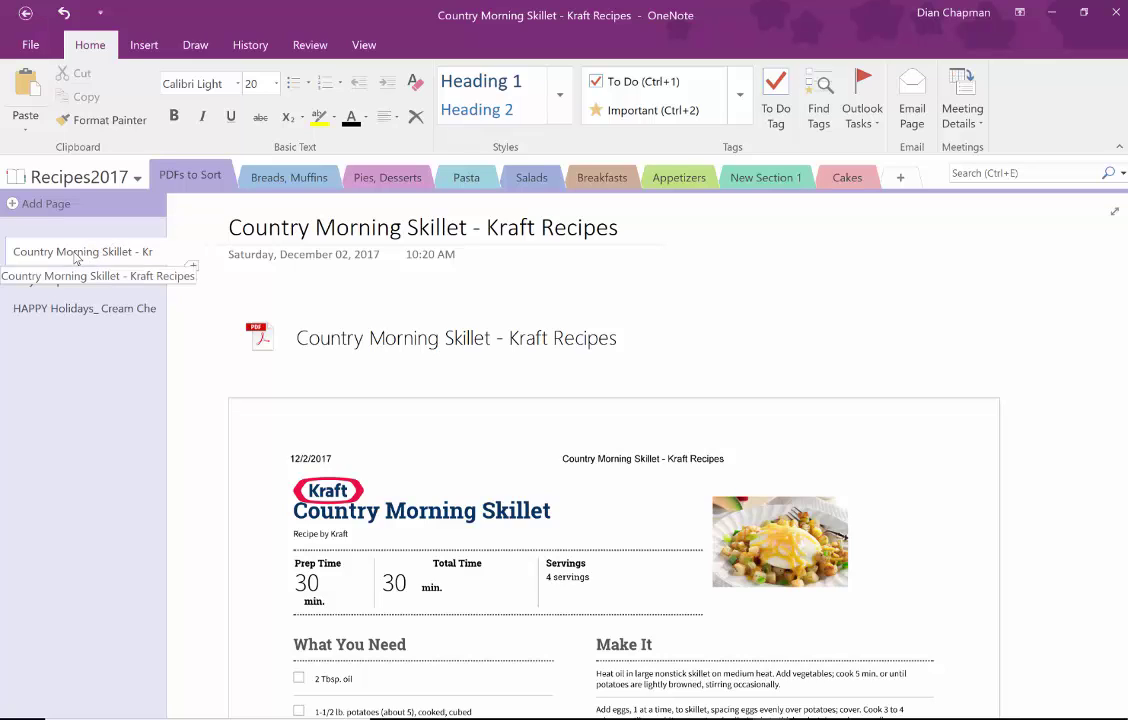
right_click(76, 257)
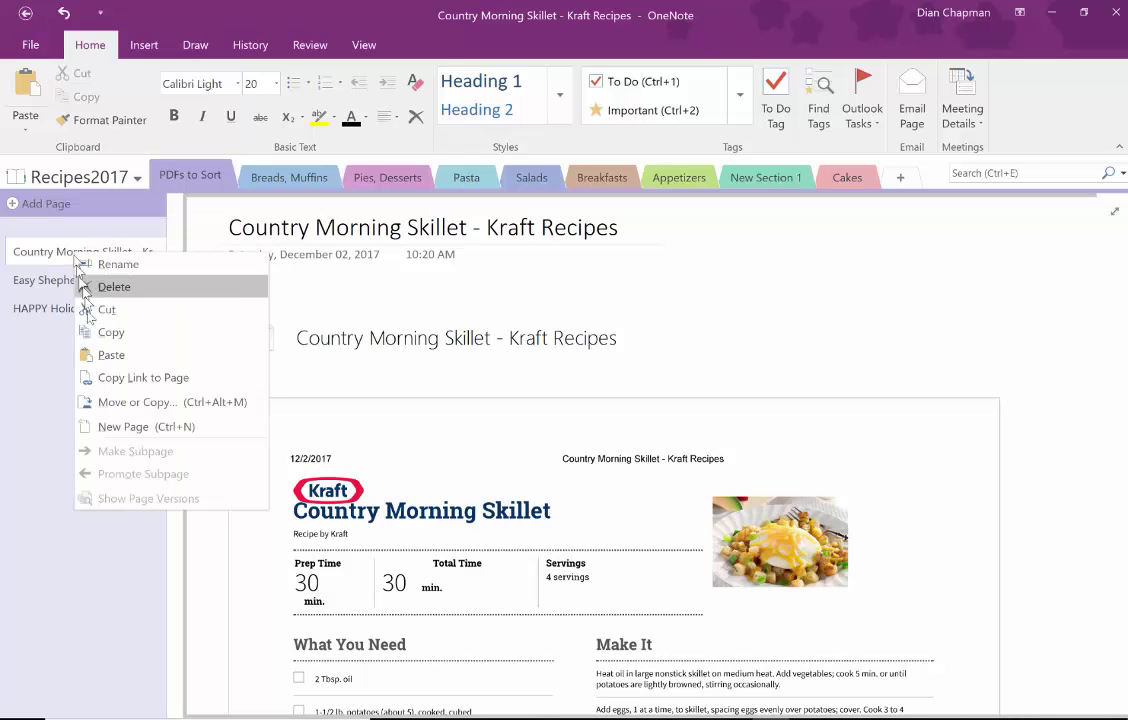
left_click(110, 403)
scroll(418, 425, "down", 1)
scroll(418, 425, "down", 3)
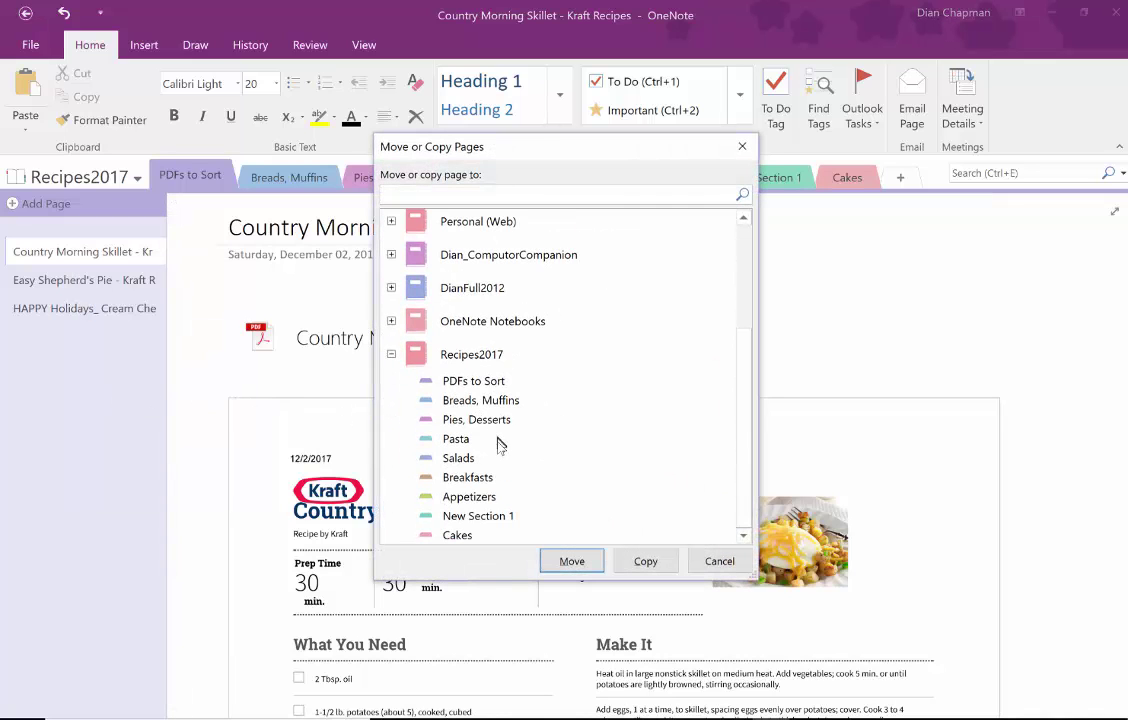
left_click(462, 478)
left_click(569, 563)
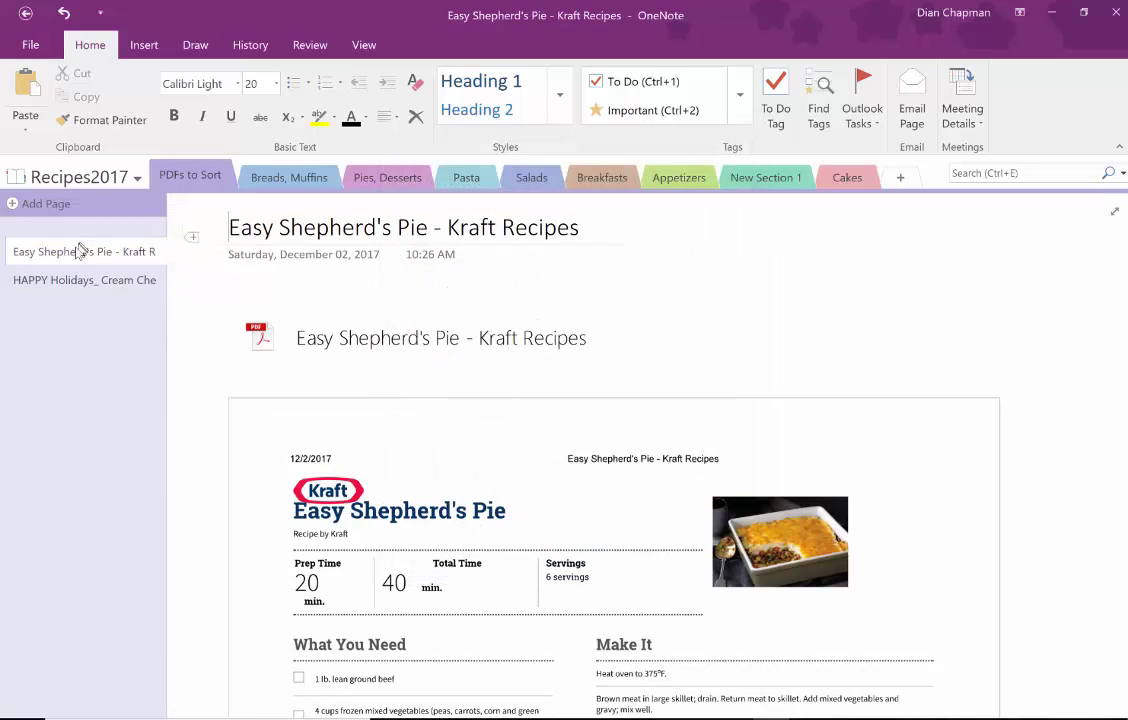
Confirm Country Morning Skillet now appears in Breakfasts alongside the two Scotch Eggs pages
left_click(54, 285)
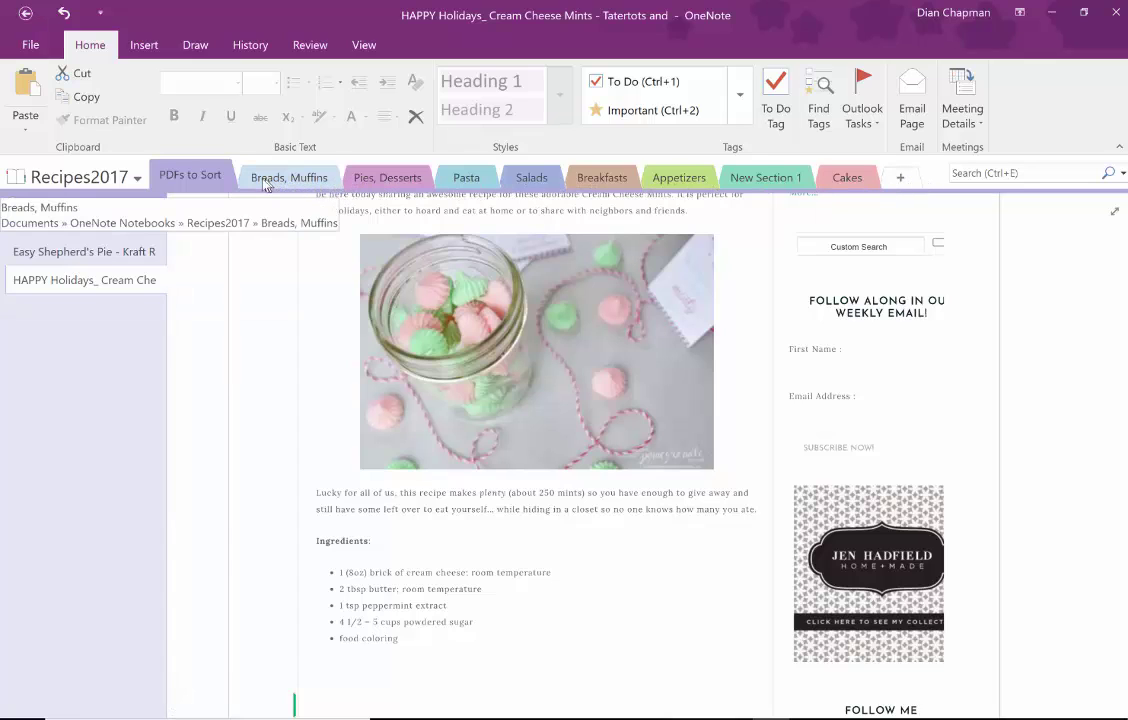
left_click(601, 181)
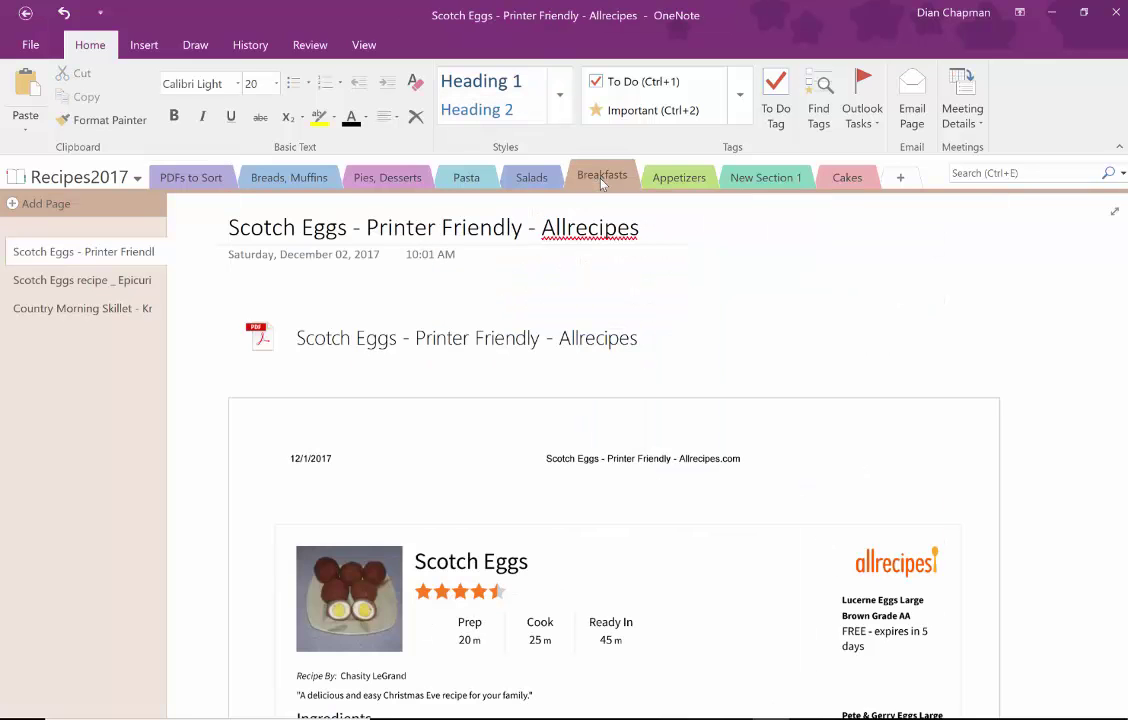
left_click(118, 281)
left_click(117, 309)
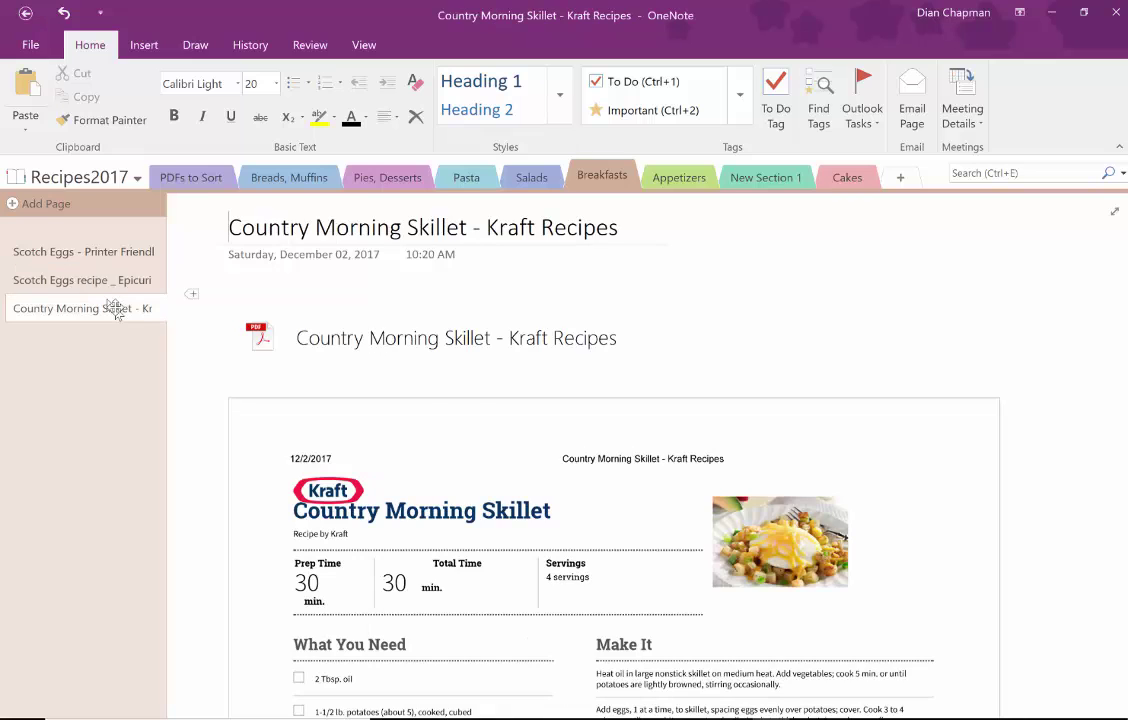
scroll(480, 417, "down", 10)
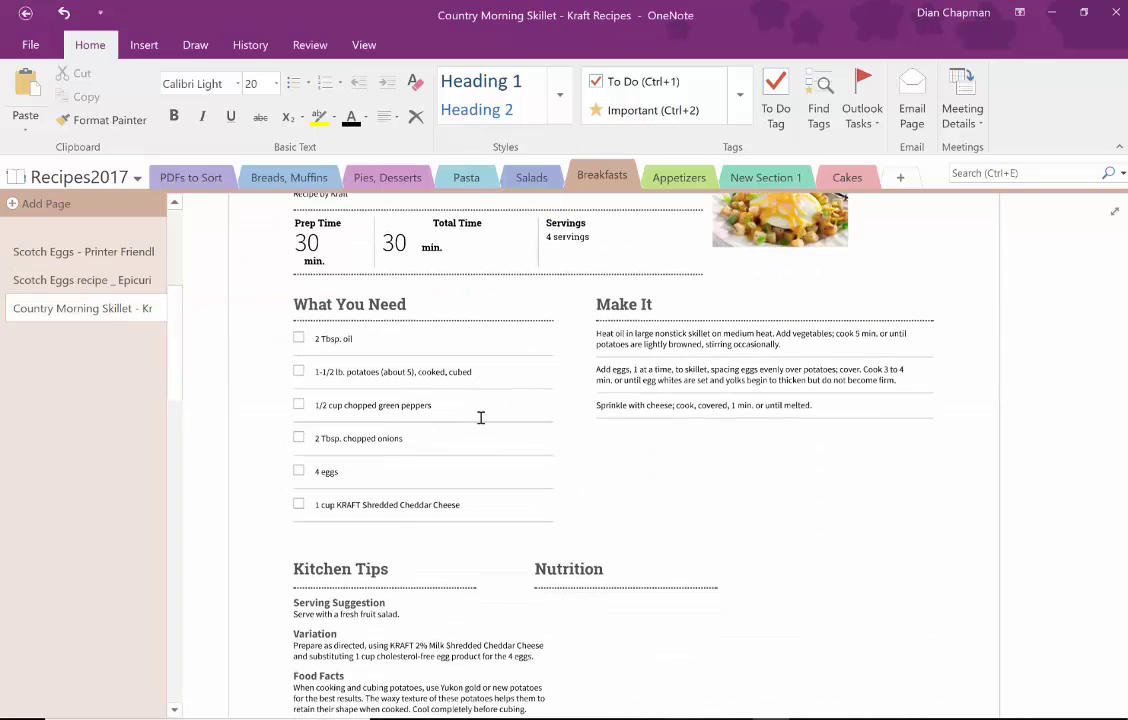
scroll(480, 417, "down", 8)
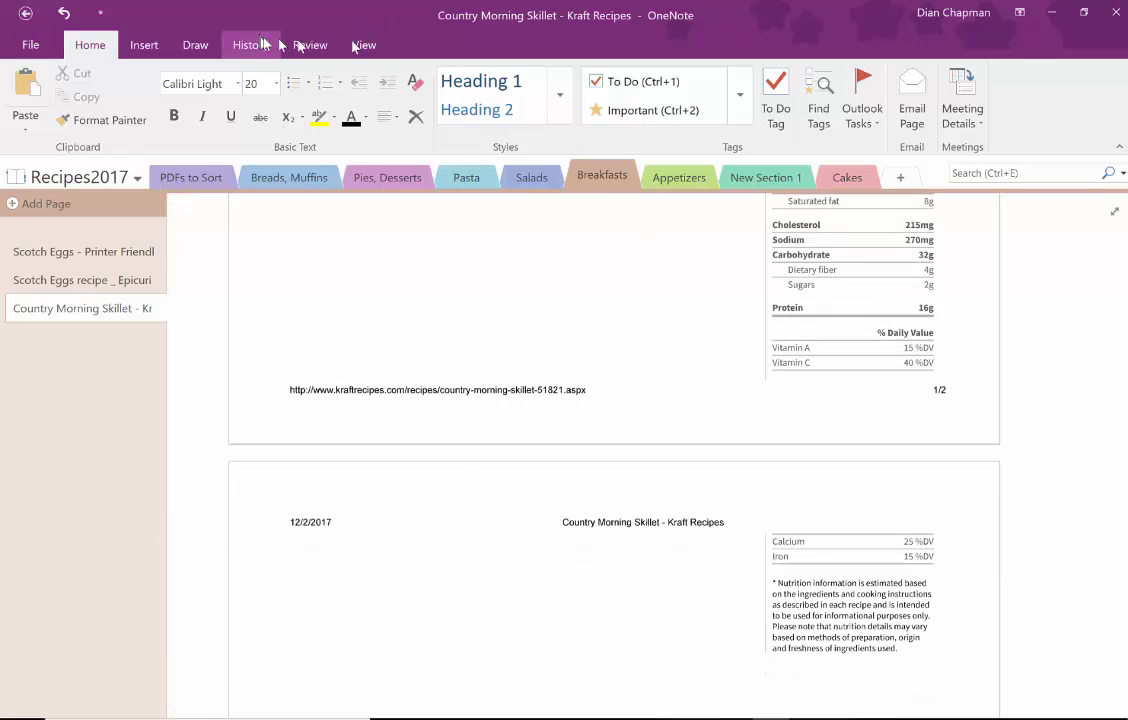
scroll(534, 272, "up", 18)
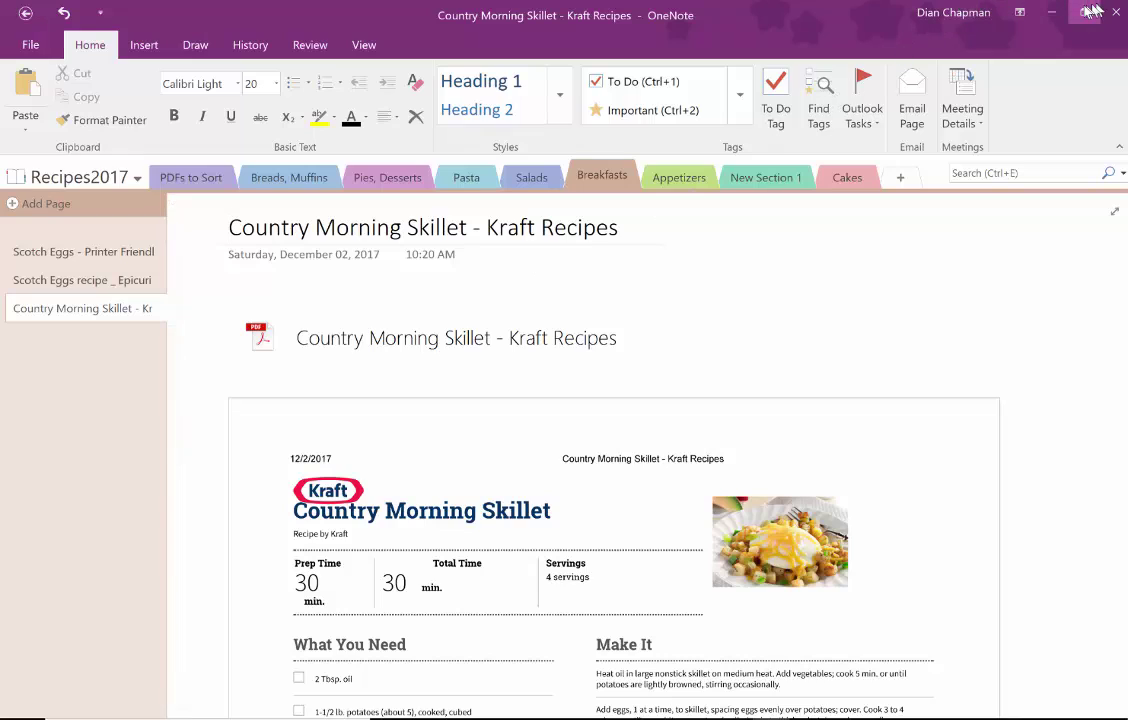